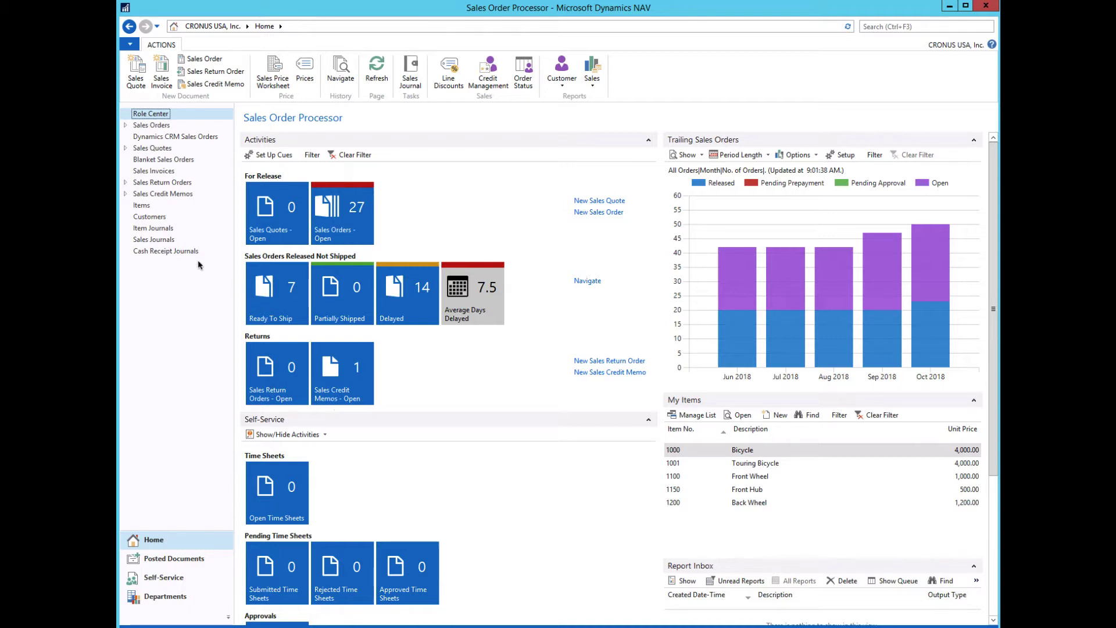
Create new sales invoice 1010 with Klubben as the customer
left_click(160, 171)
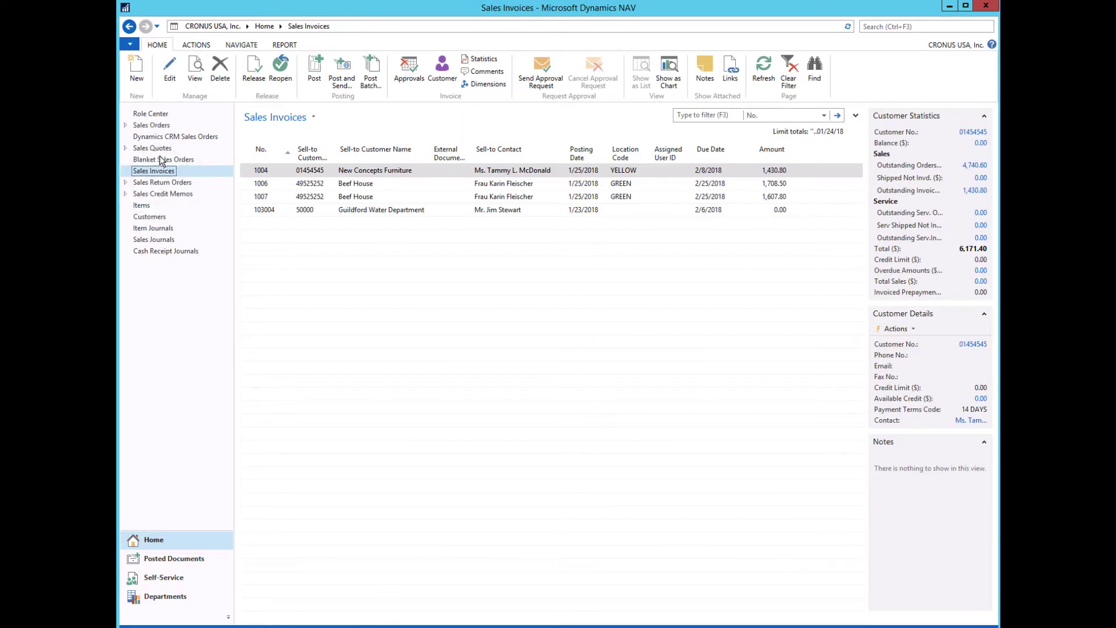
left_click(136, 69)
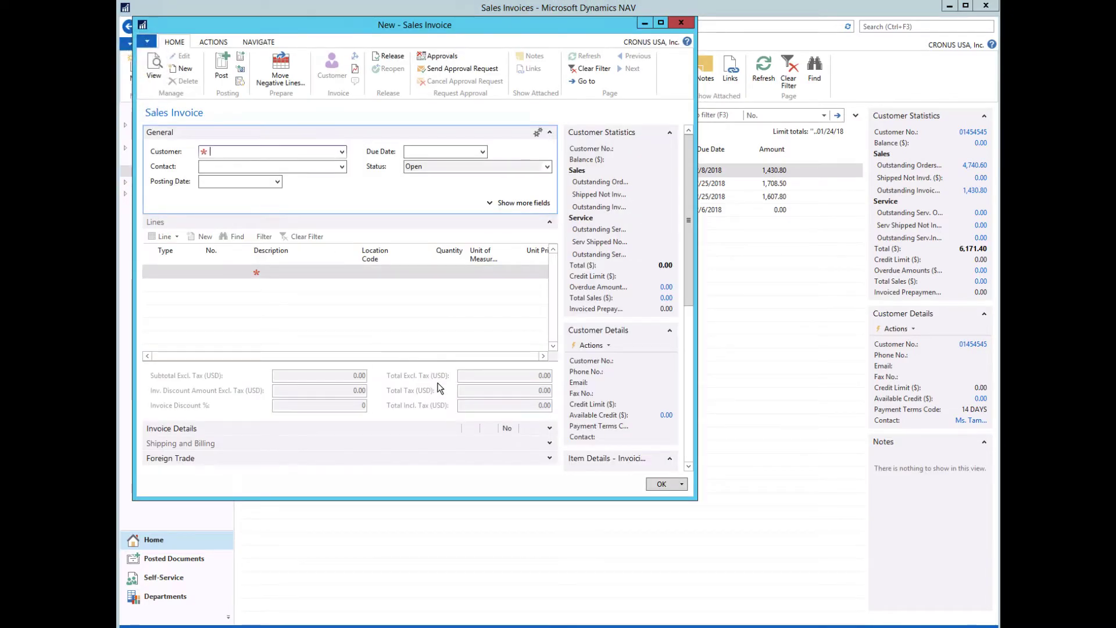
type("Klubb")
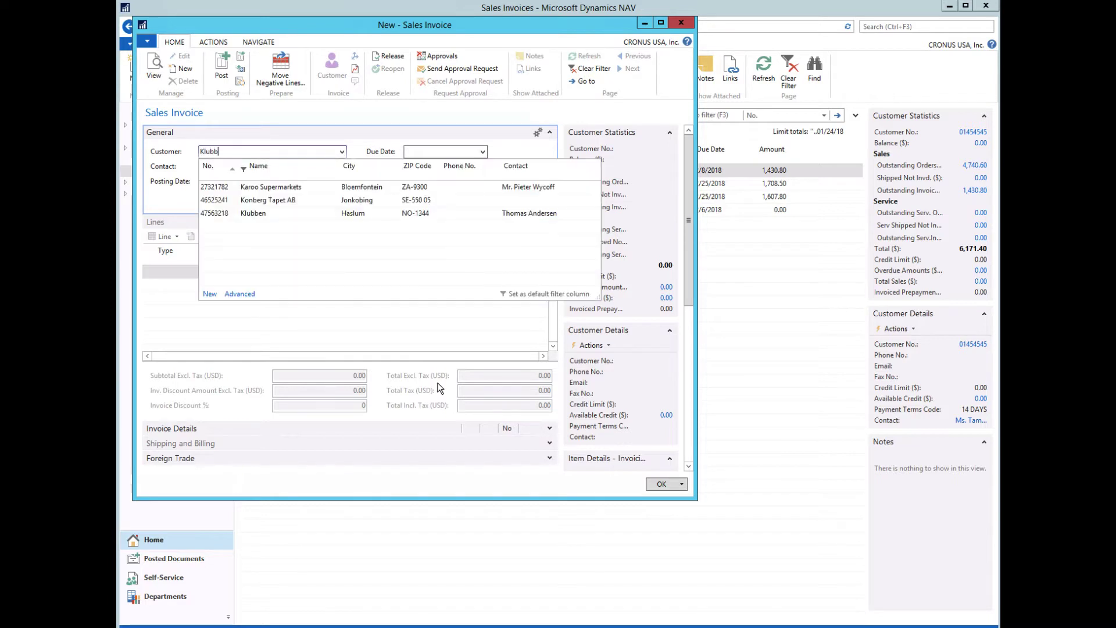
left_click(269, 187)
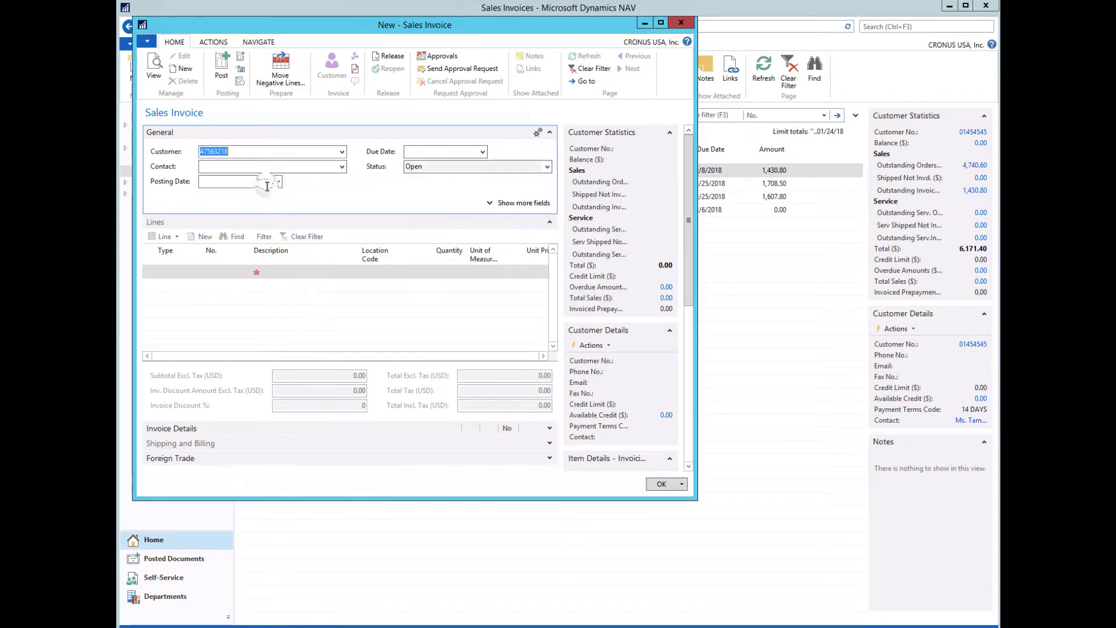
key("Tab")
key("Tab")
key("Tab")
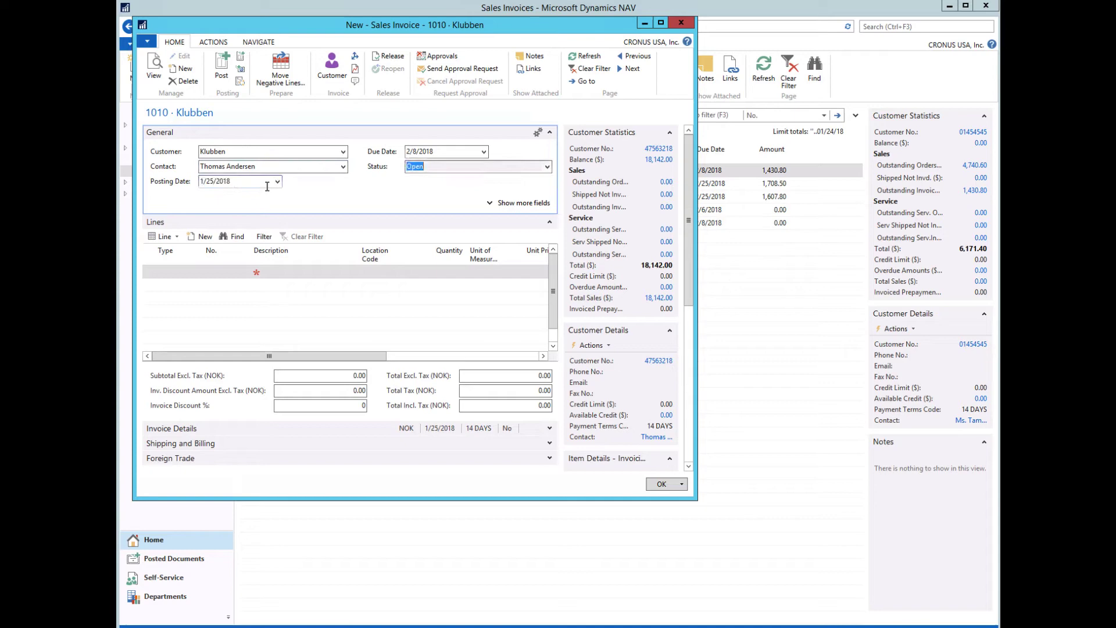
left_click(174, 237)
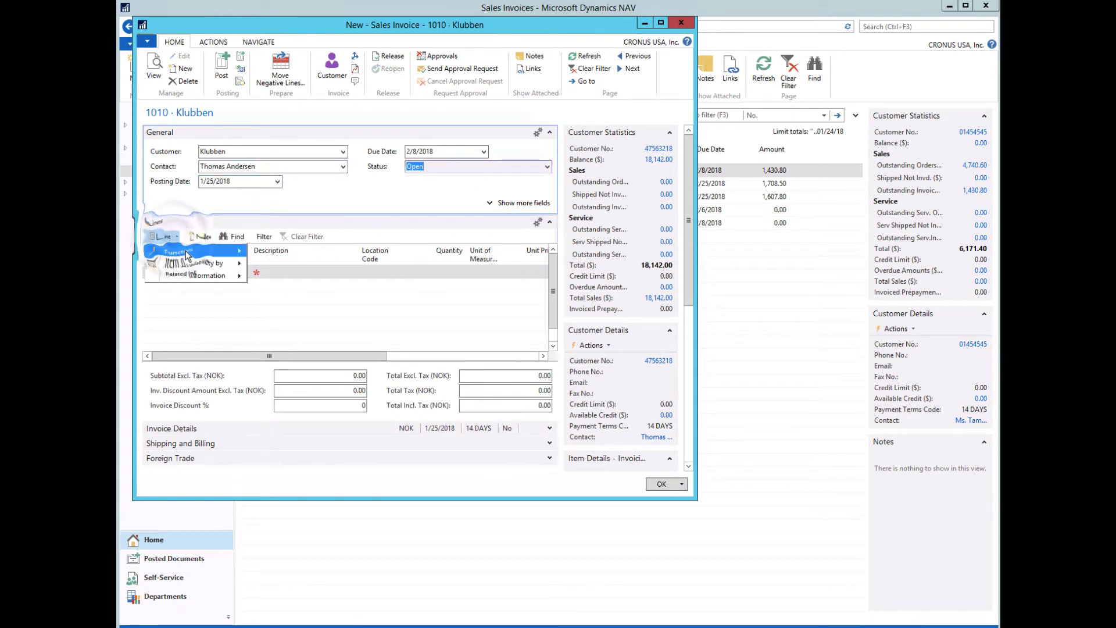
Launch the sales configurator for a new line and answer Tower Cabinet for the cabinet
mouse_move(186, 251)
mouse_move(283, 254)
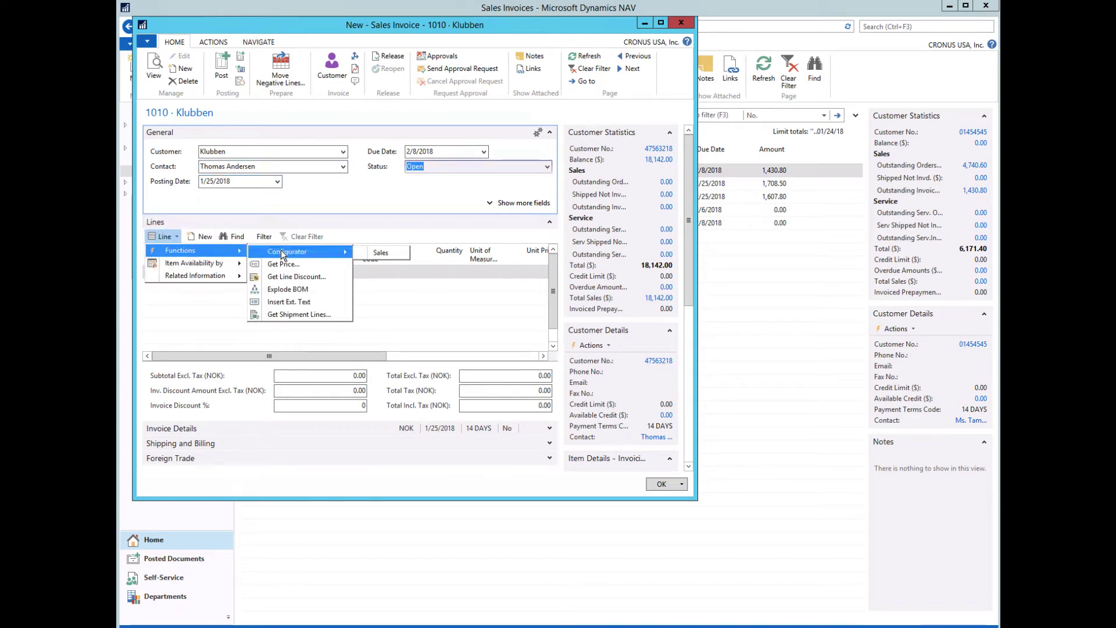
left_click(393, 257)
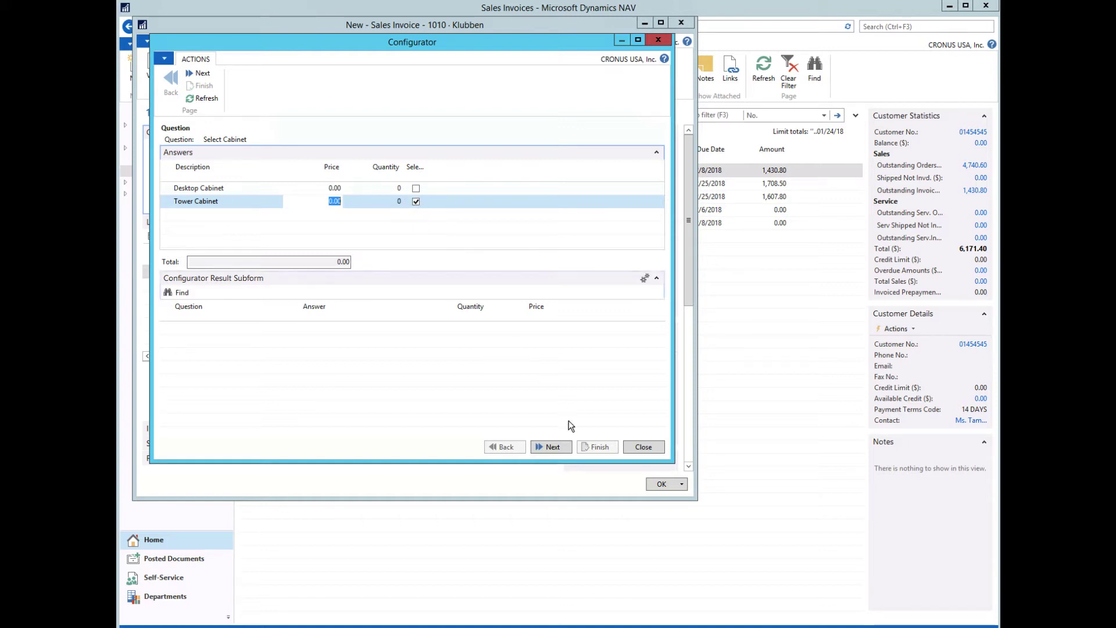
left_click(417, 188)
left_click(416, 197)
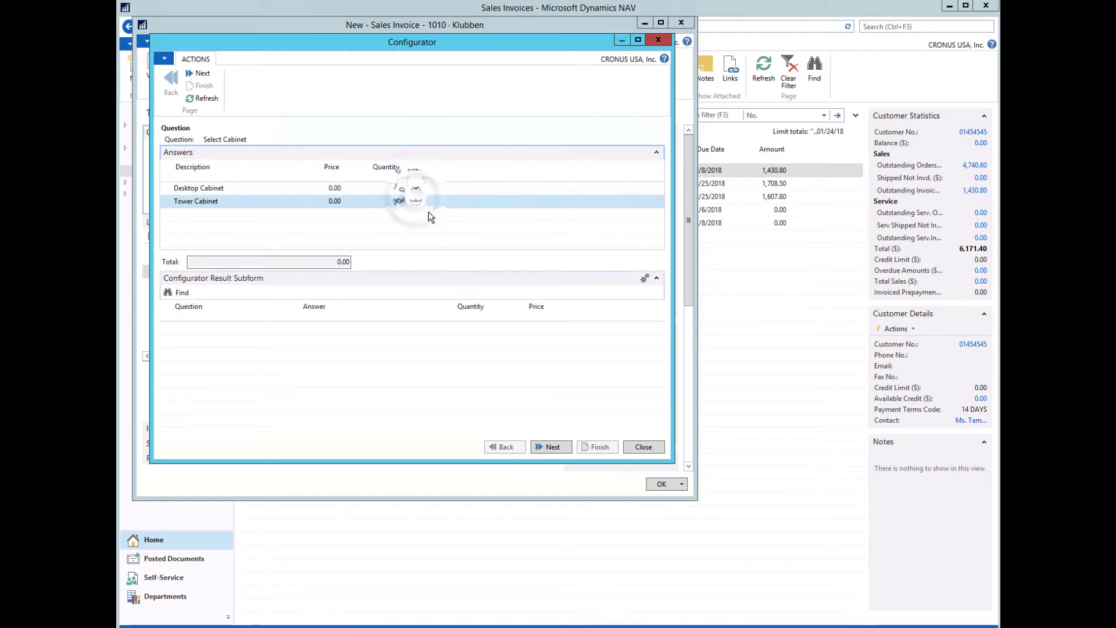
left_click(553, 446)
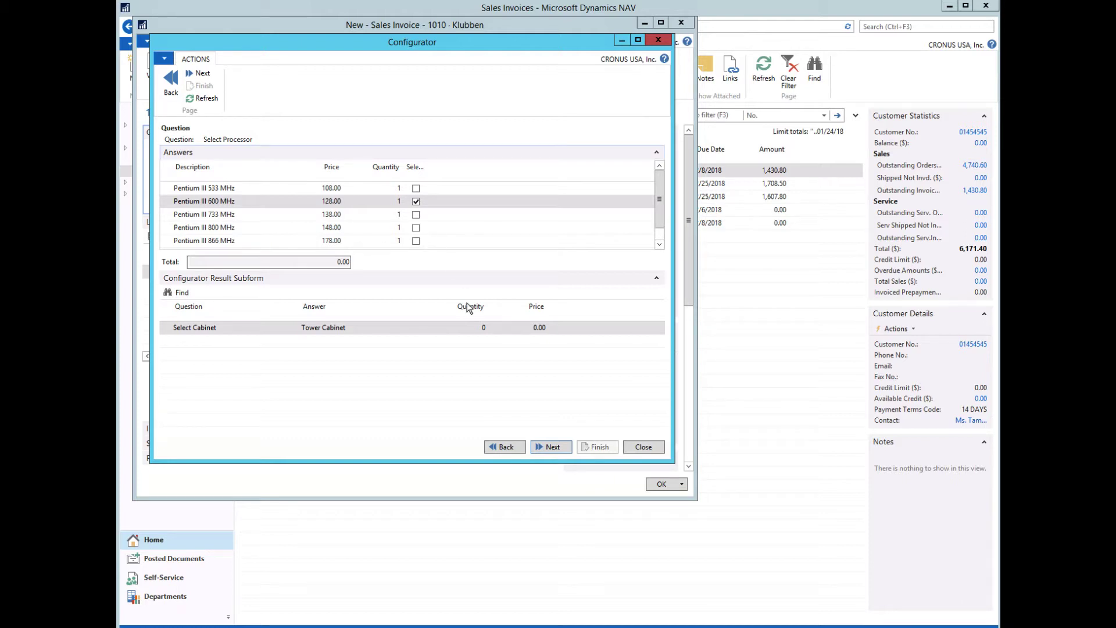
Accept the default processor and RAM, then change the disk controller from IDE to SCSI Controller
left_click(552, 447)
left_click(553, 447)
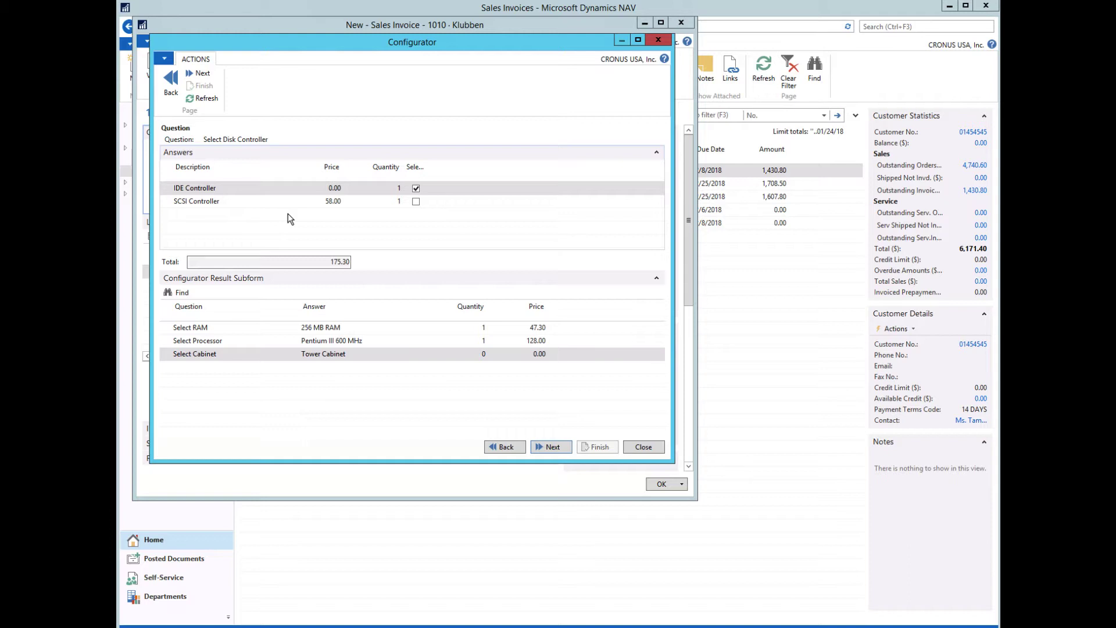
left_click(548, 442)
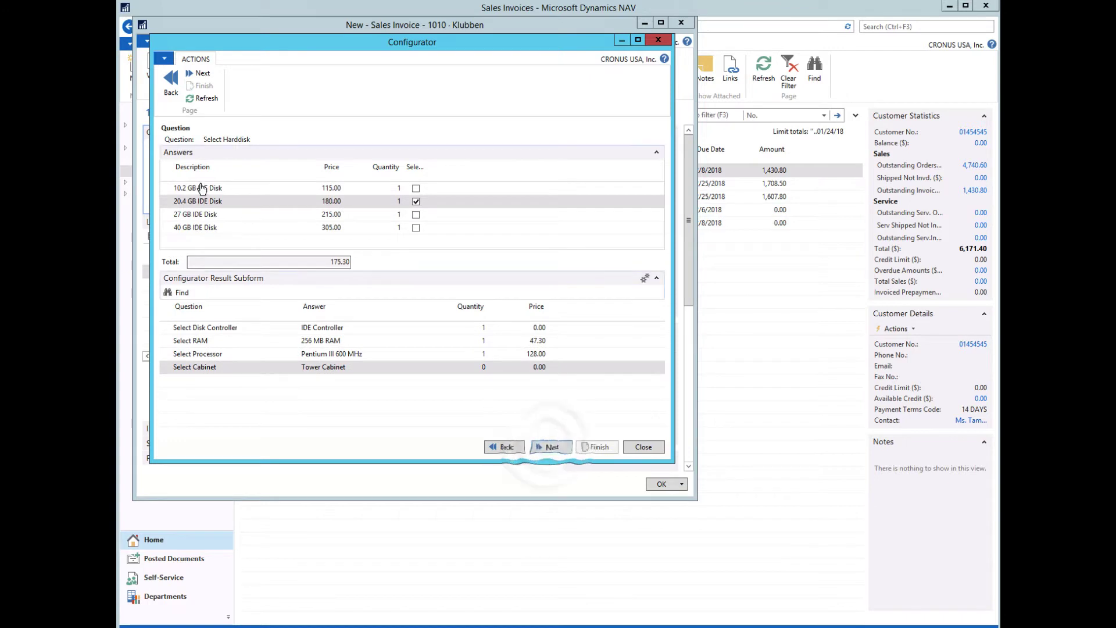
left_click(504, 447)
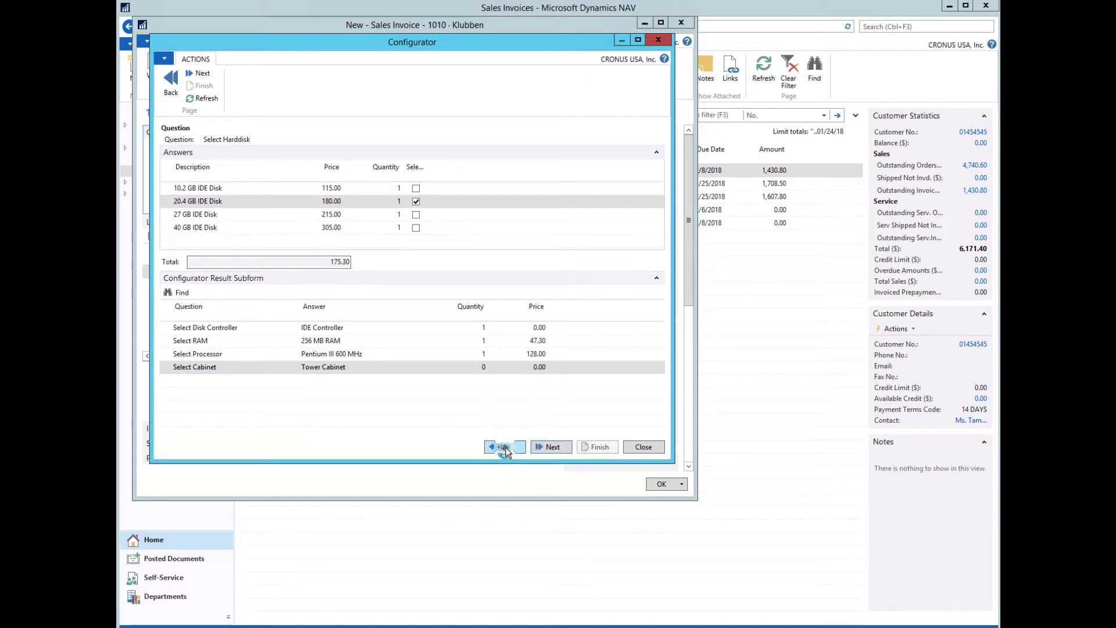
left_click(415, 202)
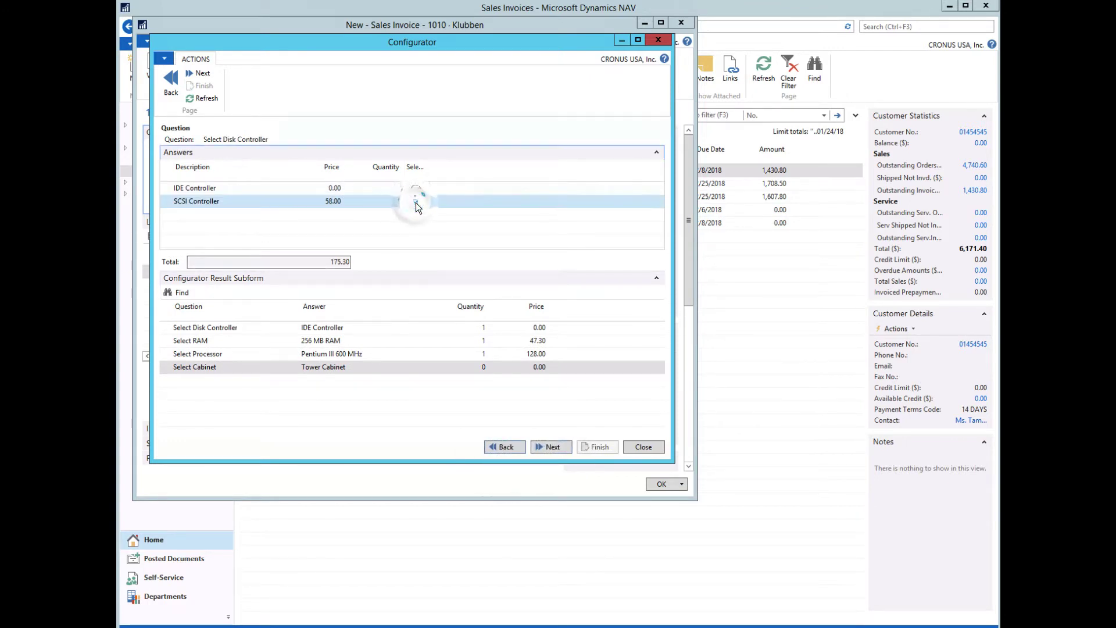
left_click(552, 449)
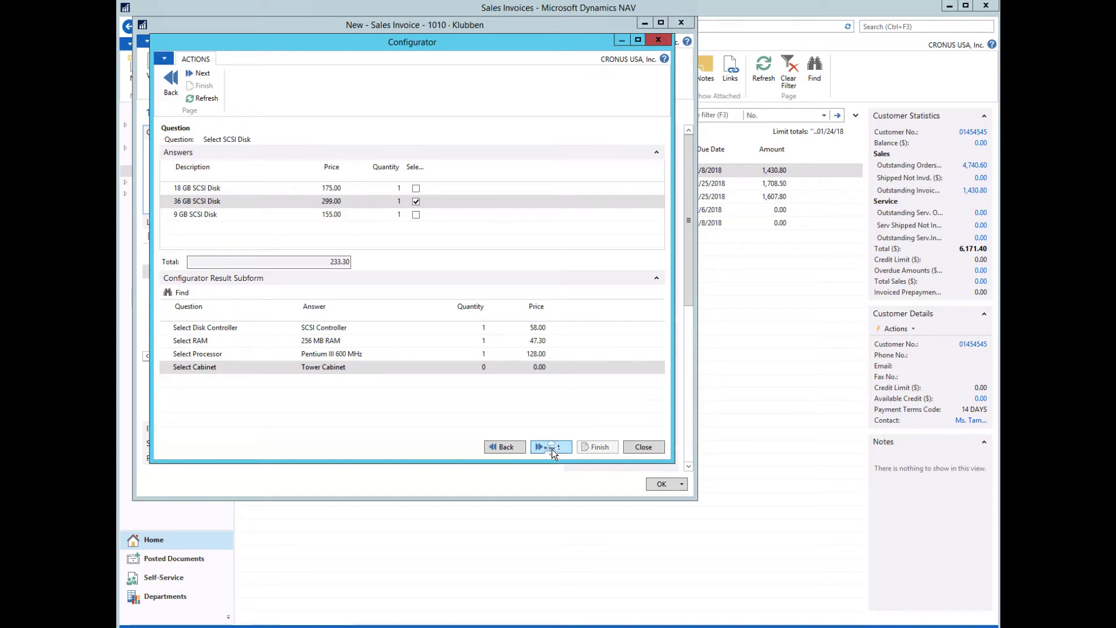
Accept the 36 GB SCSI Disk and remaining default components, then enter a computer name
left_click(552, 448)
left_click(552, 449)
left_click(552, 449)
left_click(552, 449)
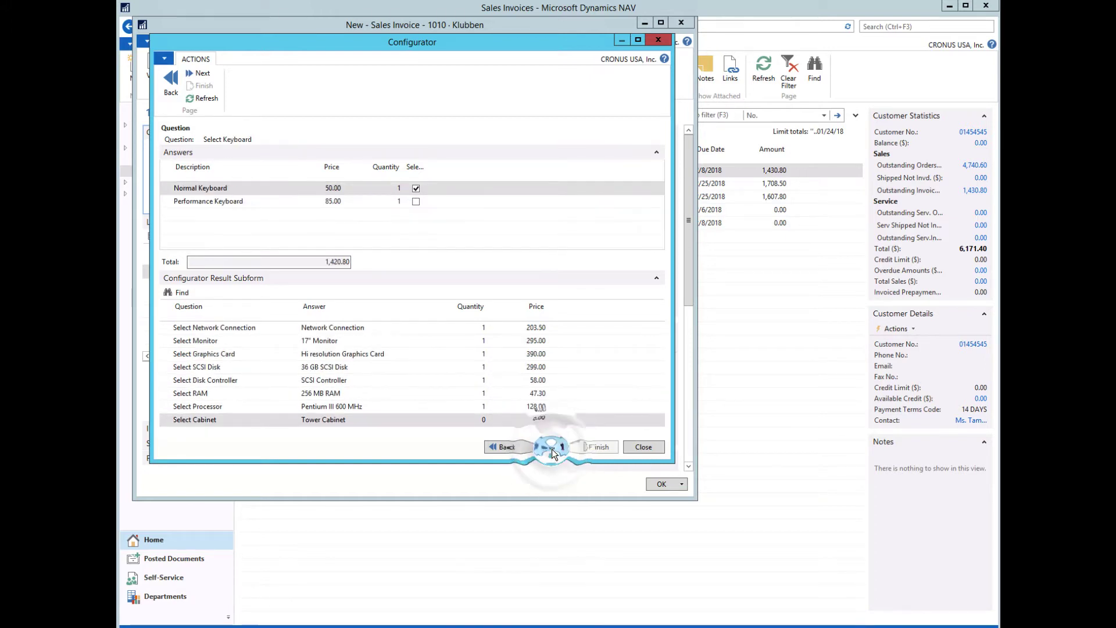
left_click(553, 449)
left_click(552, 449)
left_click(552, 448)
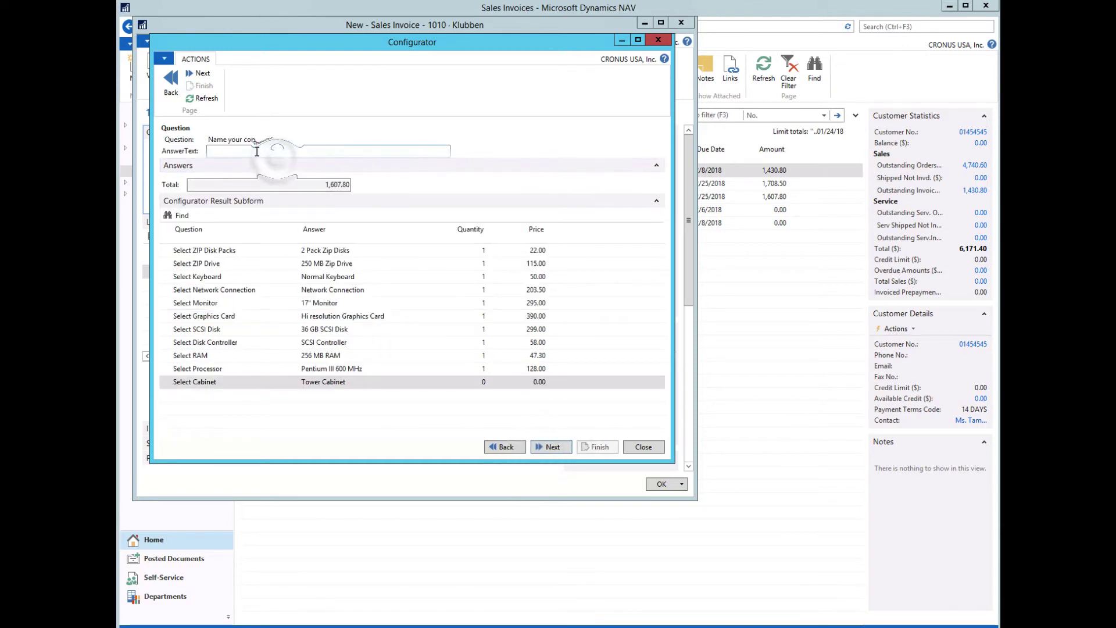
type("John")
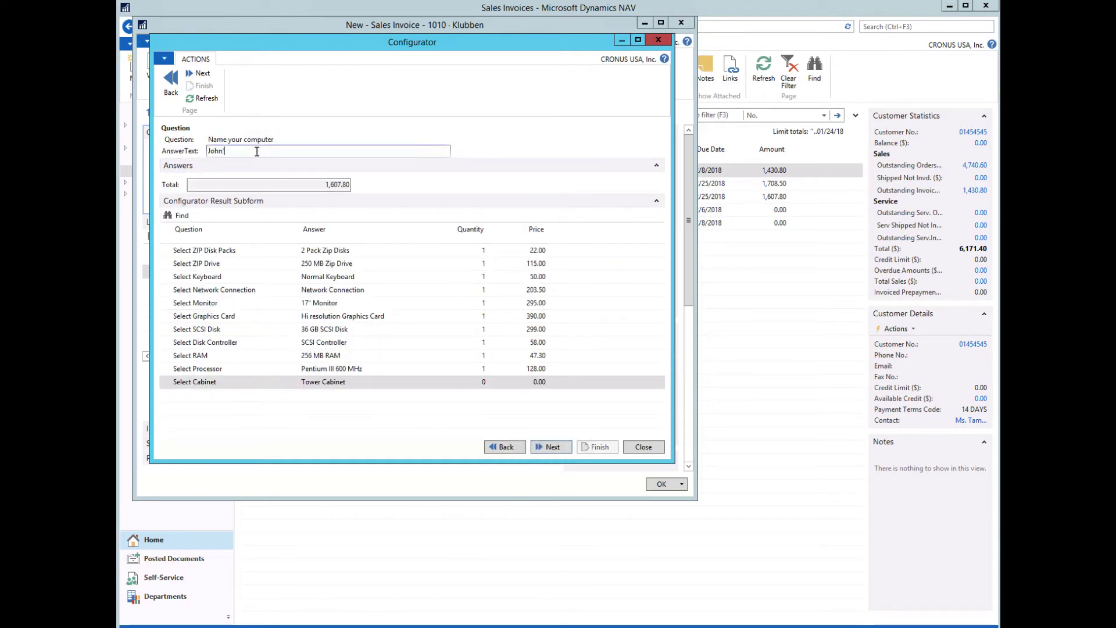
type("'s Computer")
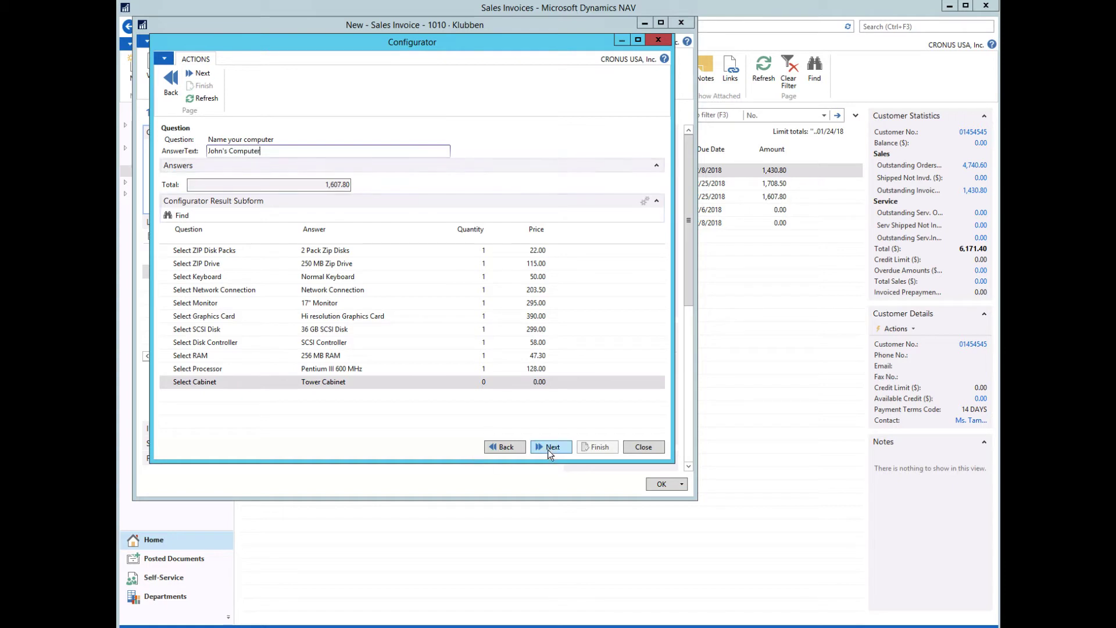
left_click(549, 447)
Finish the configuration without creating a BOM and review the new invoice lines
left_click(588, 447)
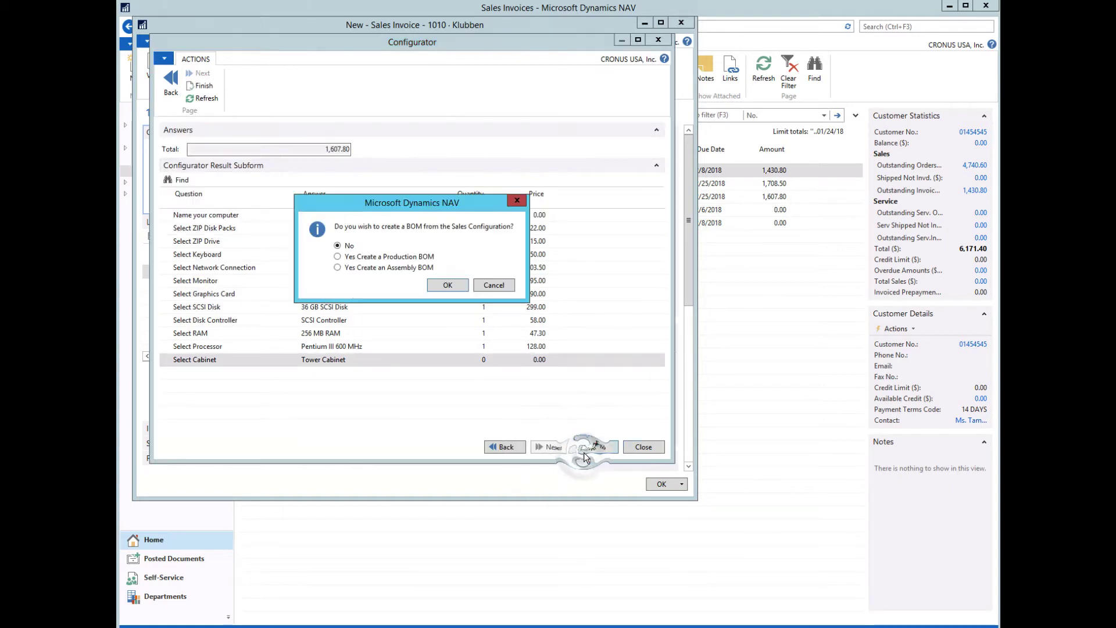
left_click(448, 285)
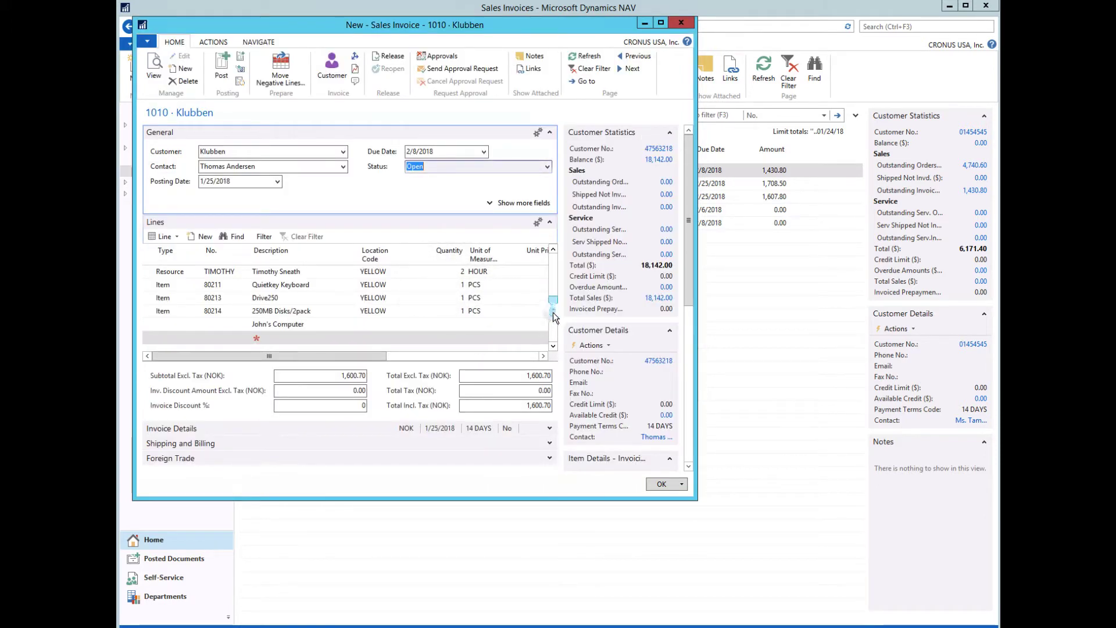
mouse_move(552, 308)
left_mouse_down()
mouse_move(552, 290)
mouse_move(552, 301)
left_mouse_up()
scroll(554, 298, "up", 3)
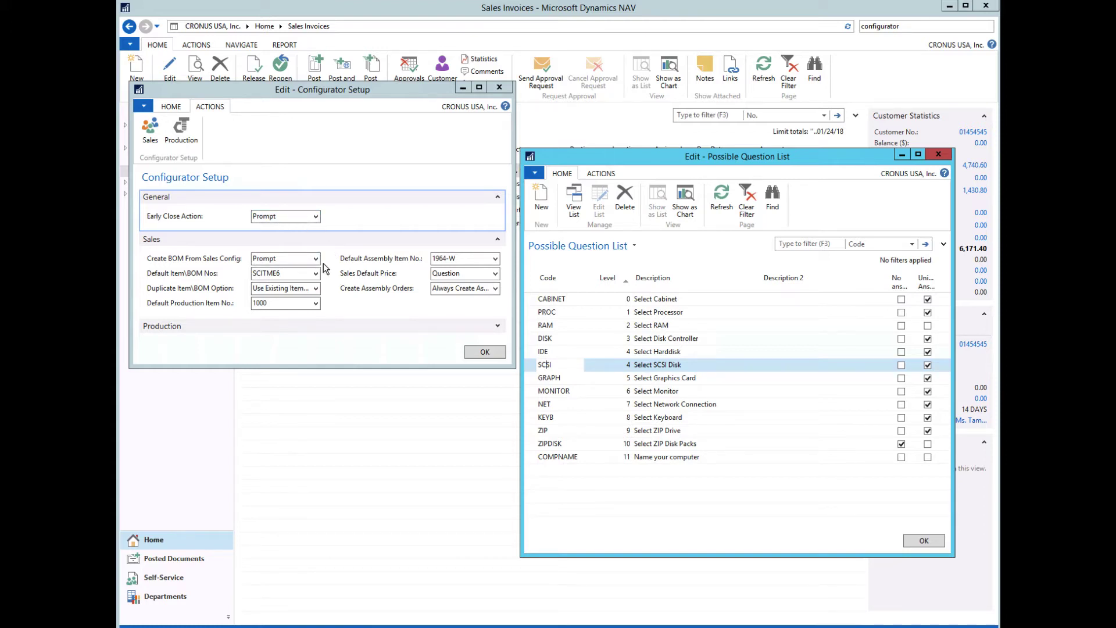
Expand Production settings in Configurator Setup and open the SCSI question card
left_click(499, 327)
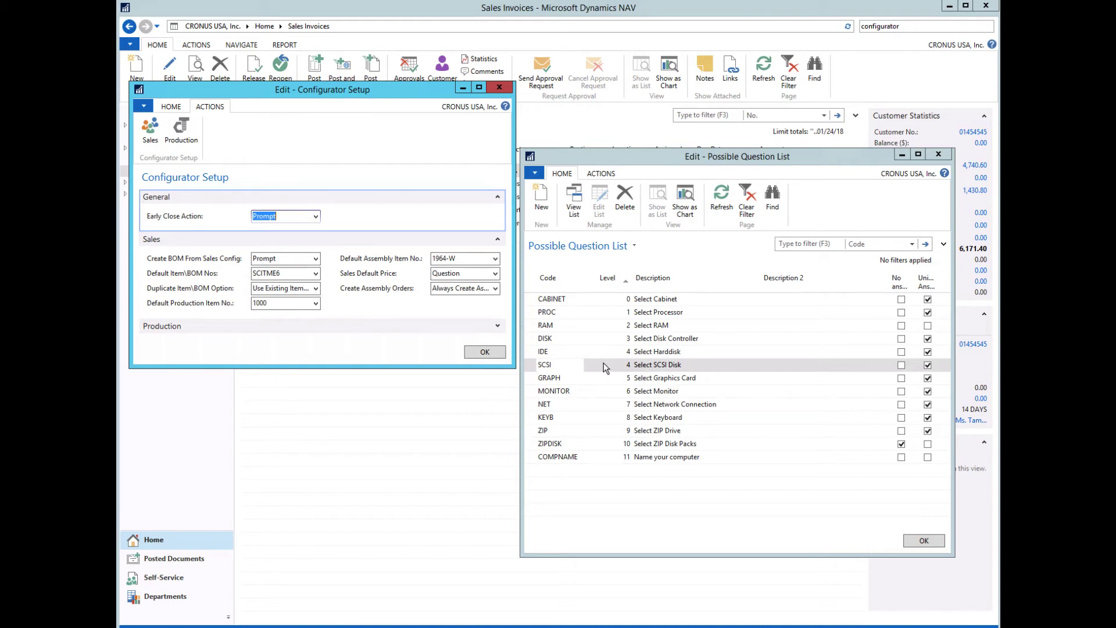
left_click(602, 192)
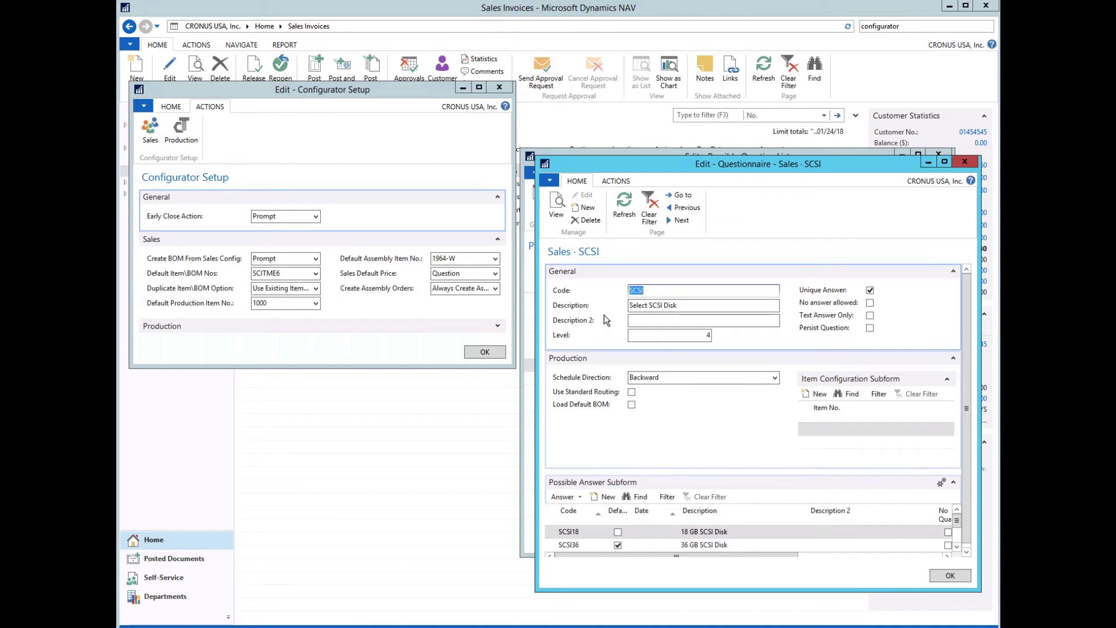
Review the SCSI question's trigger lines, confirming the SCSI Controller trigger, then close them
left_click(616, 181)
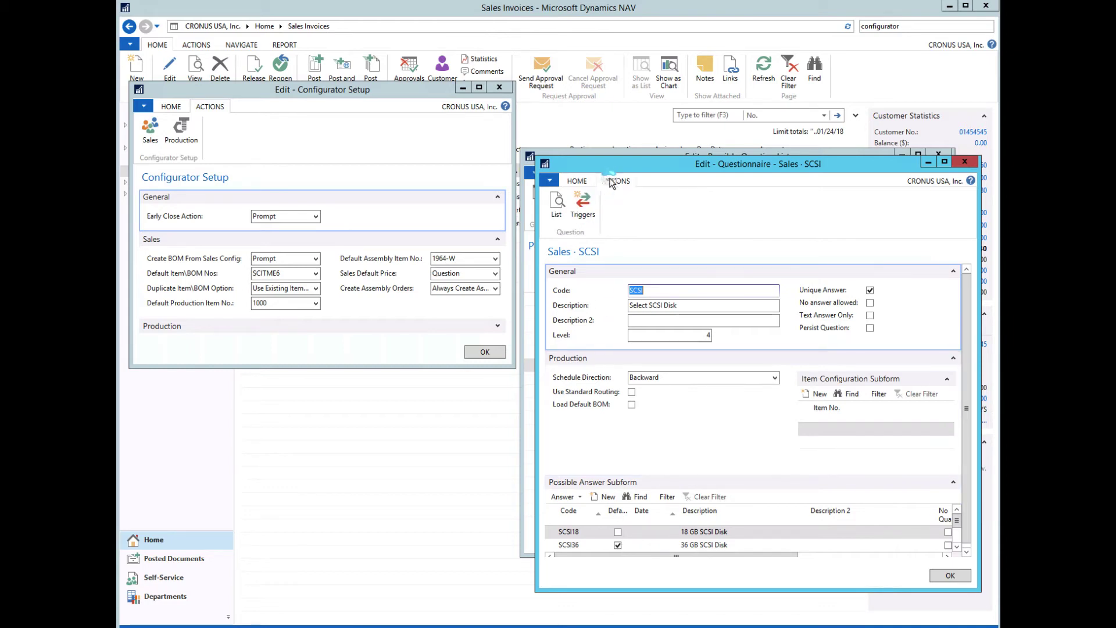
left_click(583, 210)
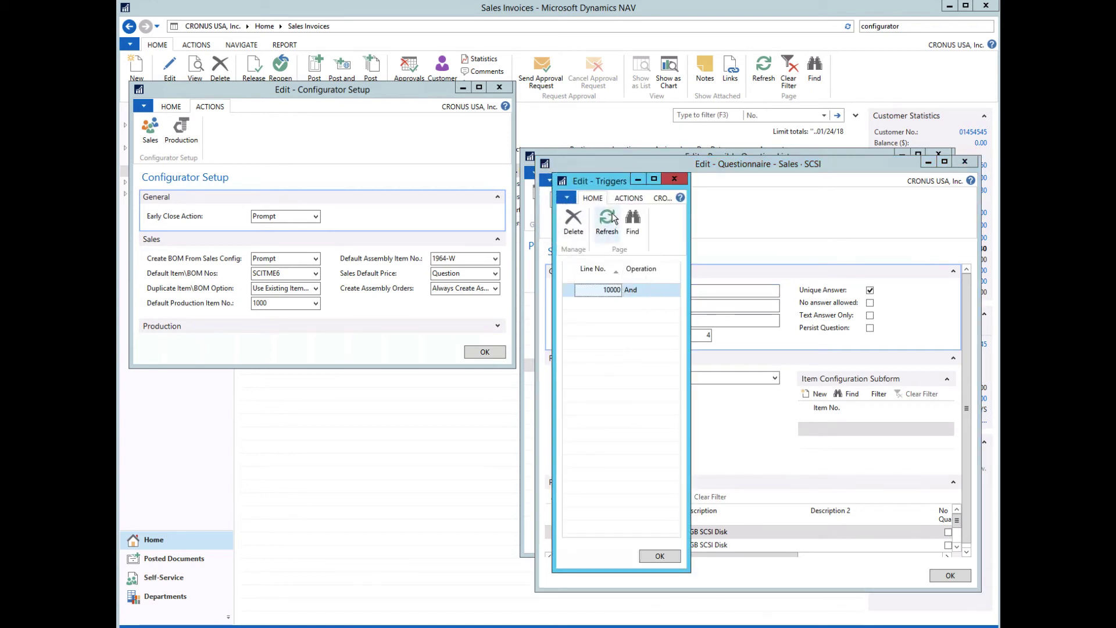
left_click(629, 198)
left_click(577, 229)
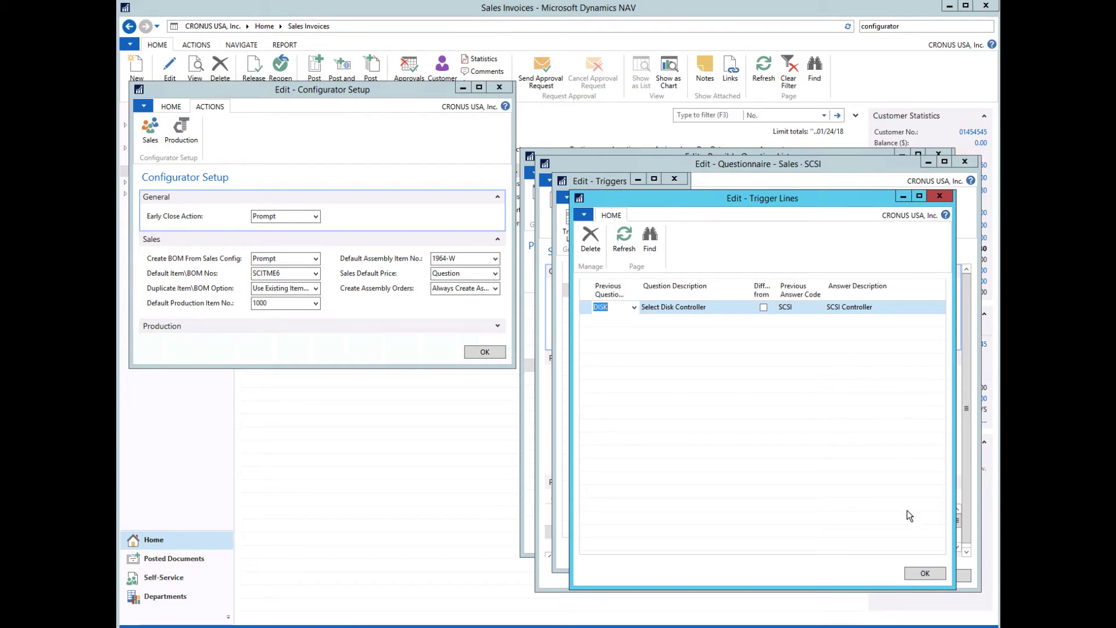
left_click(932, 573)
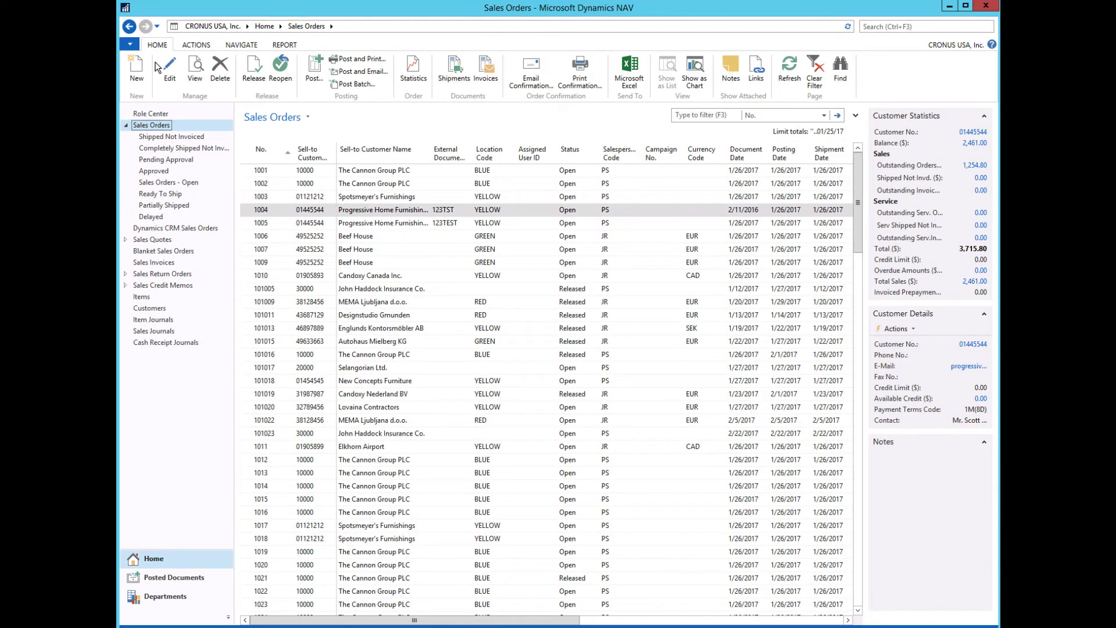
Start new sales order 1042 with Klubben as the sell-to customer
left_click(137, 67)
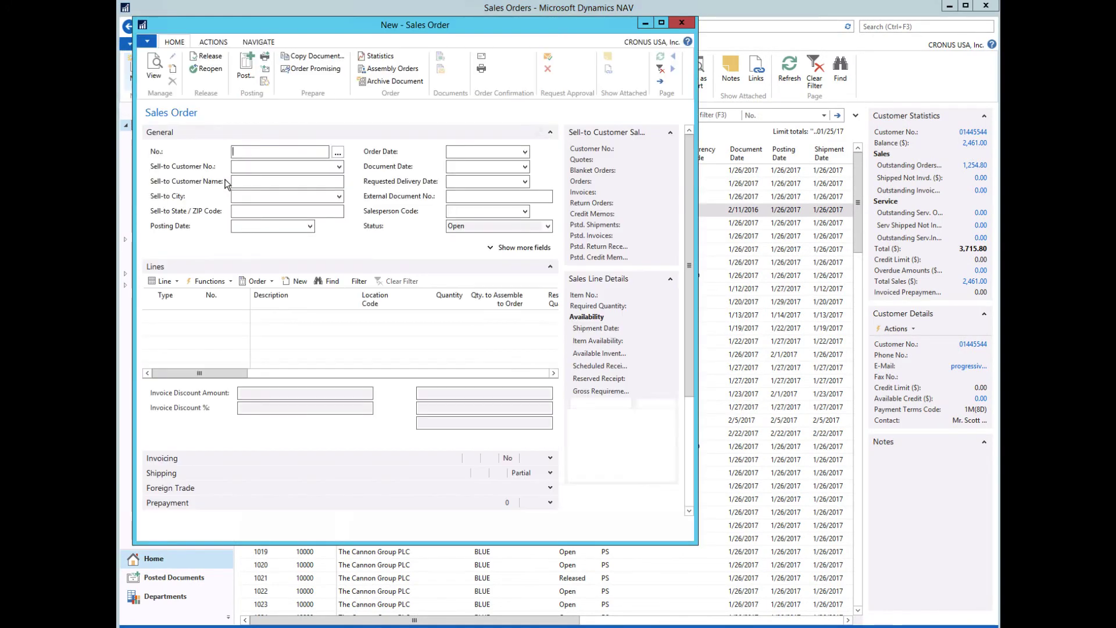
left_click(275, 166)
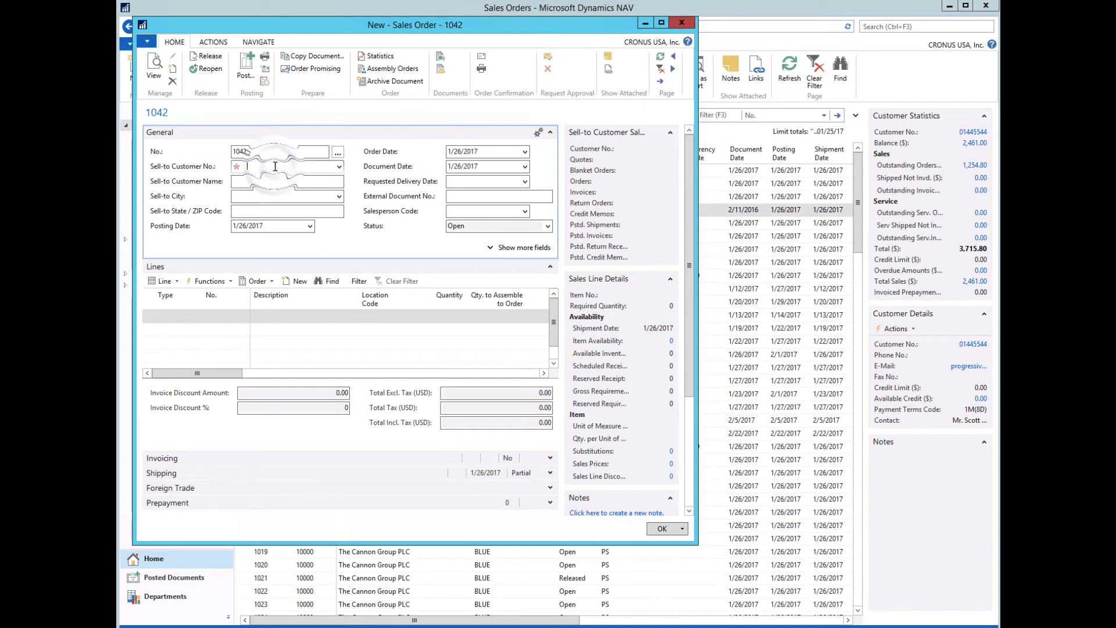
type("Klubben")
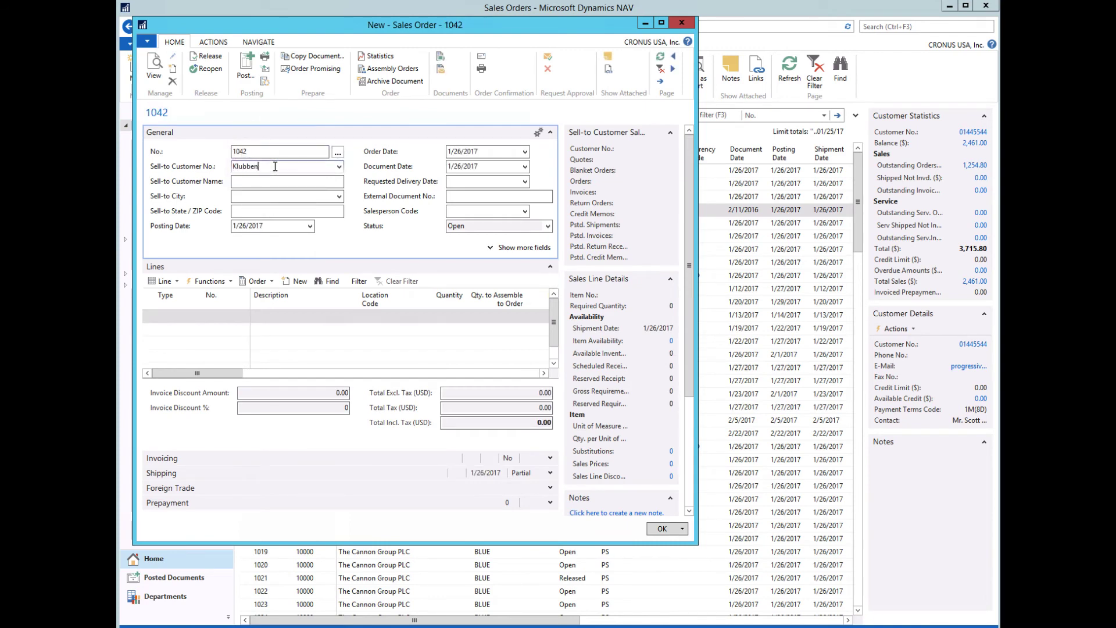
key("Tab")
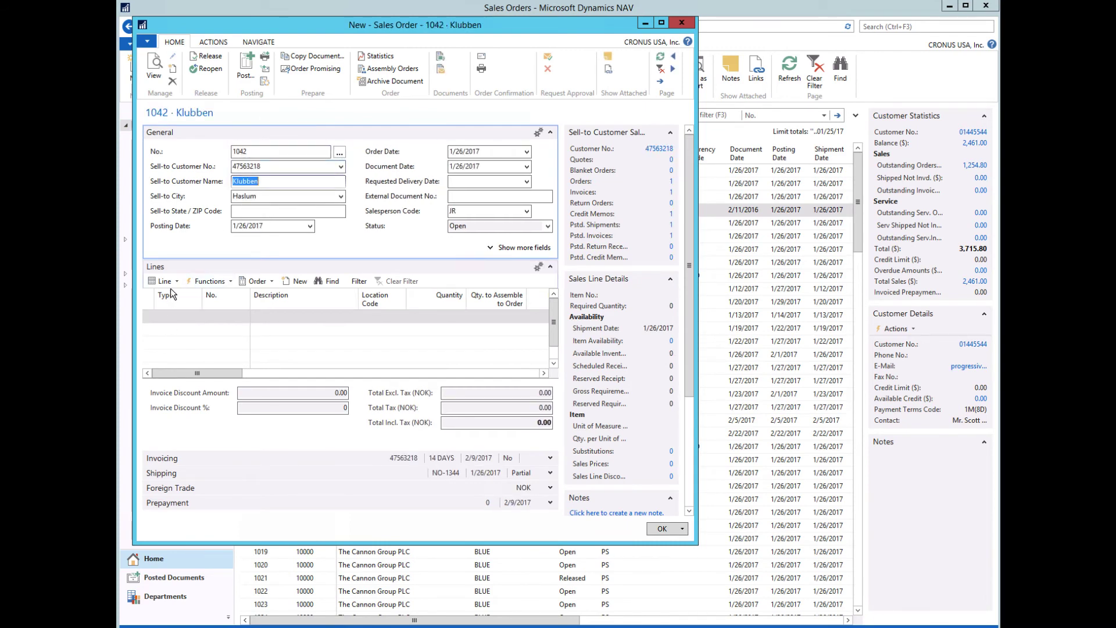
Add an Item line for 1 Bicycle (item 1000), accepting the availability warning
left_click(167, 317)
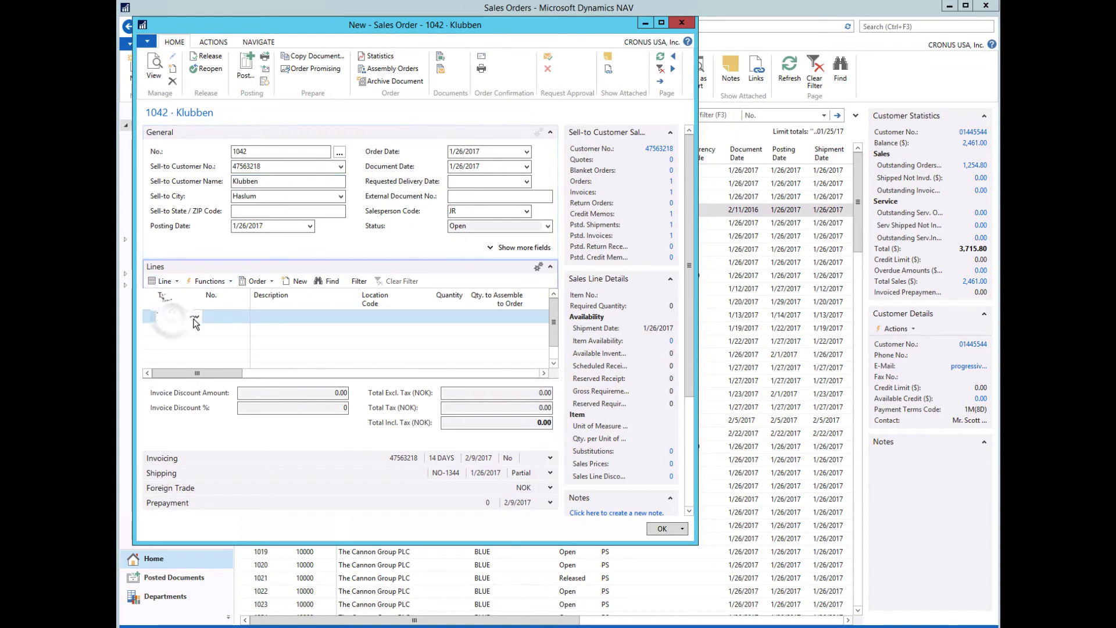
type("item")
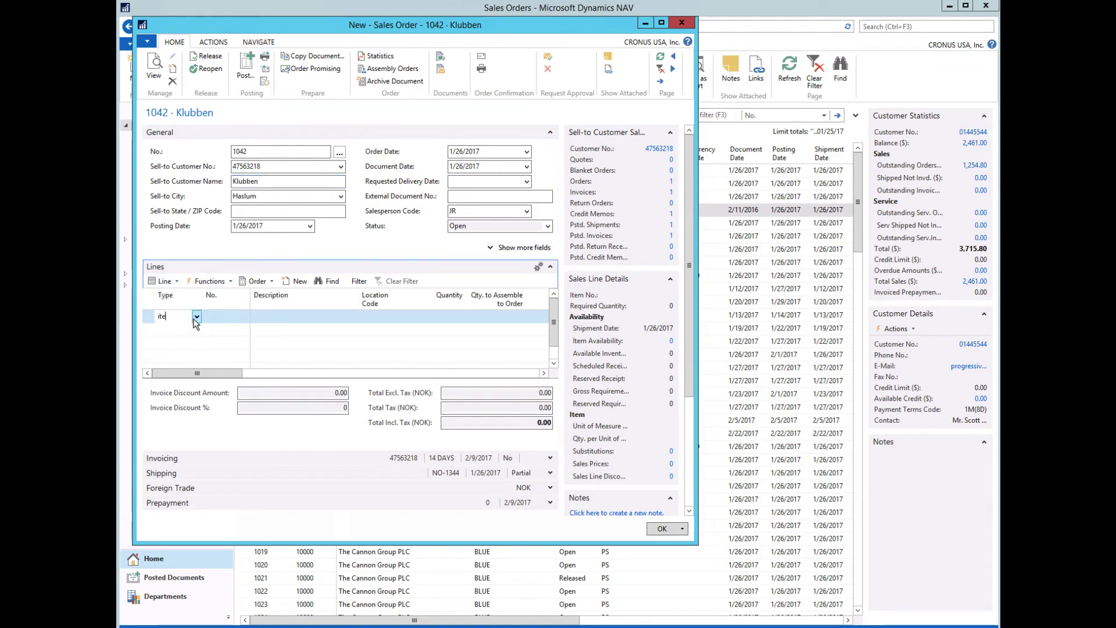
key("Tab")
type("b")
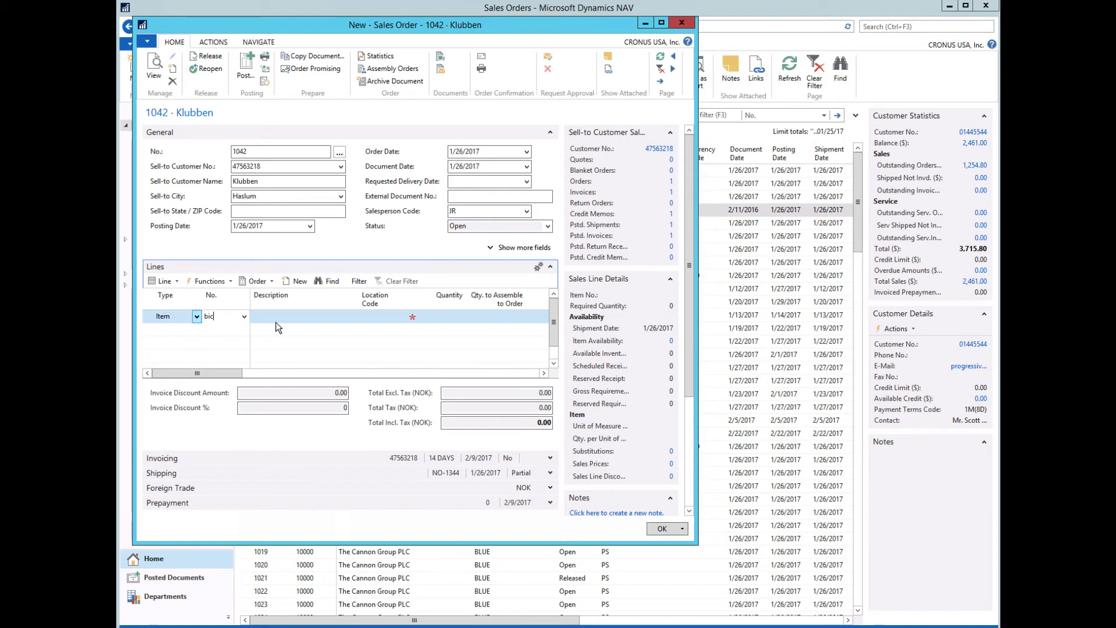
left_click(267, 353)
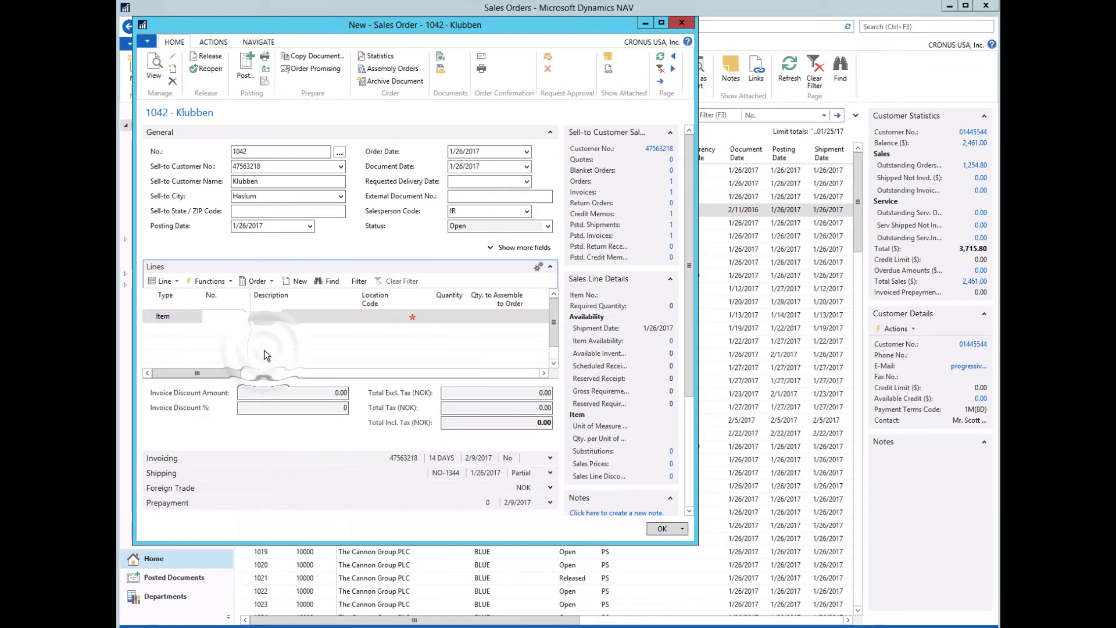
key("Return")
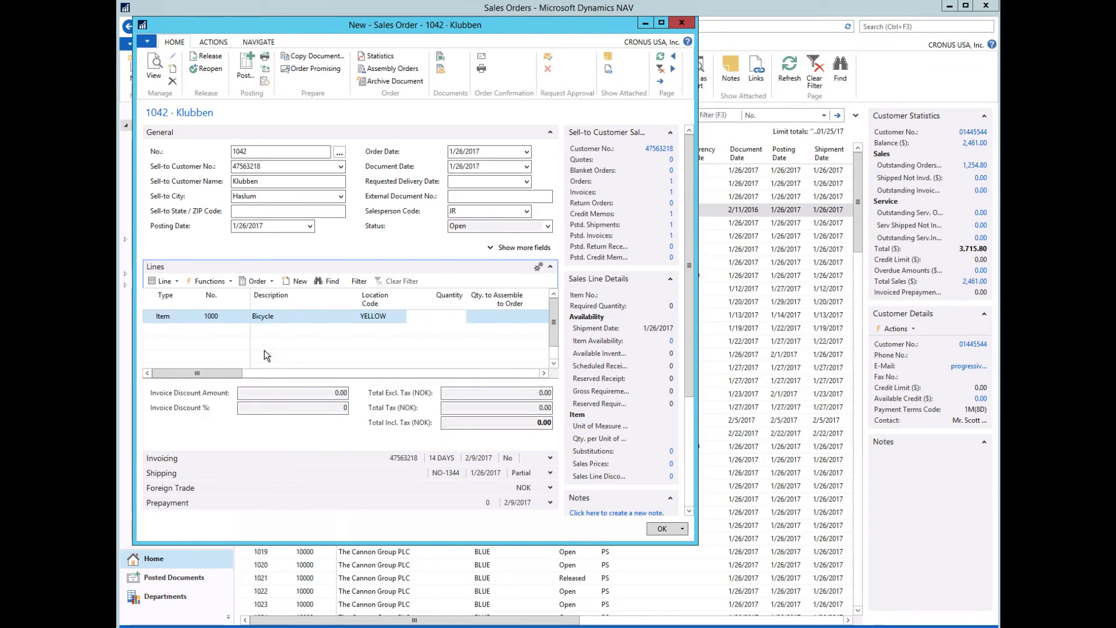
type("1")
key("Return")
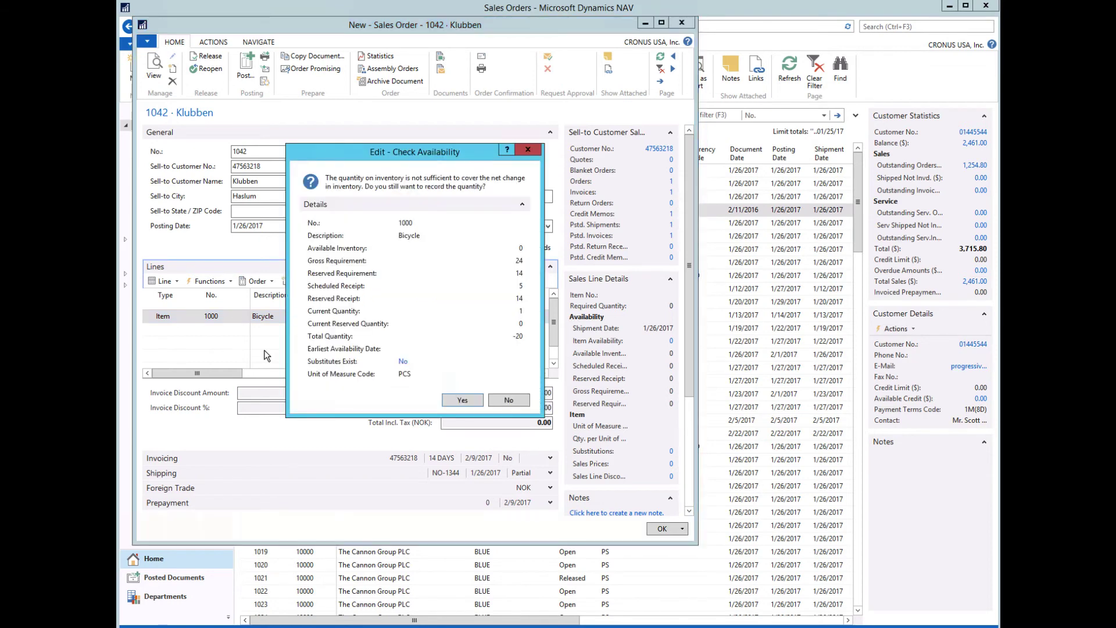
left_click(462, 399)
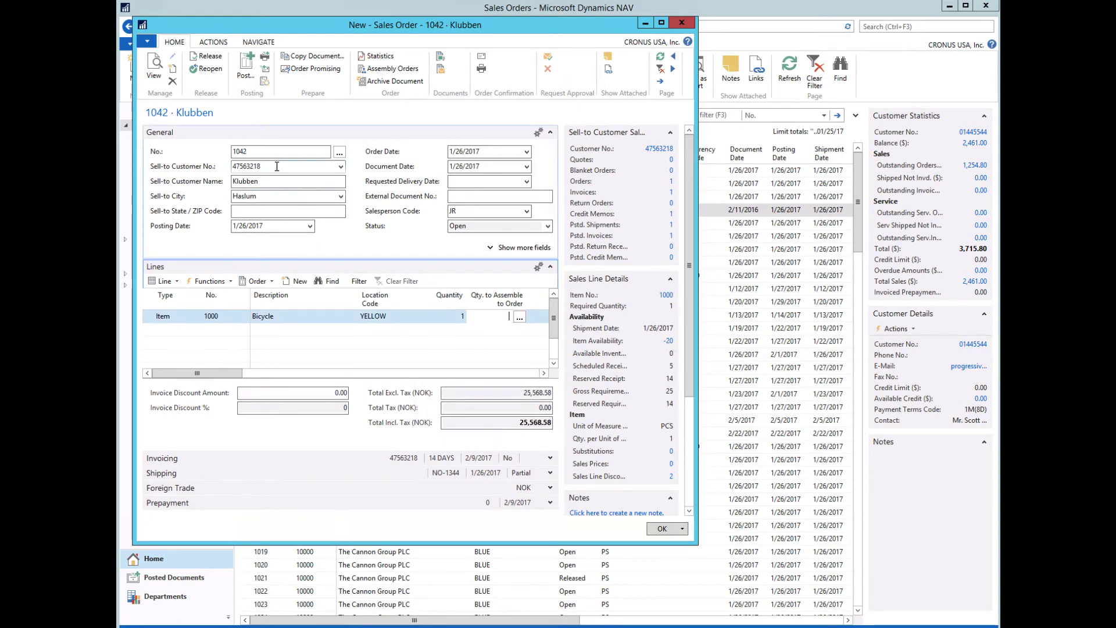
Start the production configurator for the Bicycle line with Firm Planned as the order type
left_click(177, 281)
left_click(209, 280)
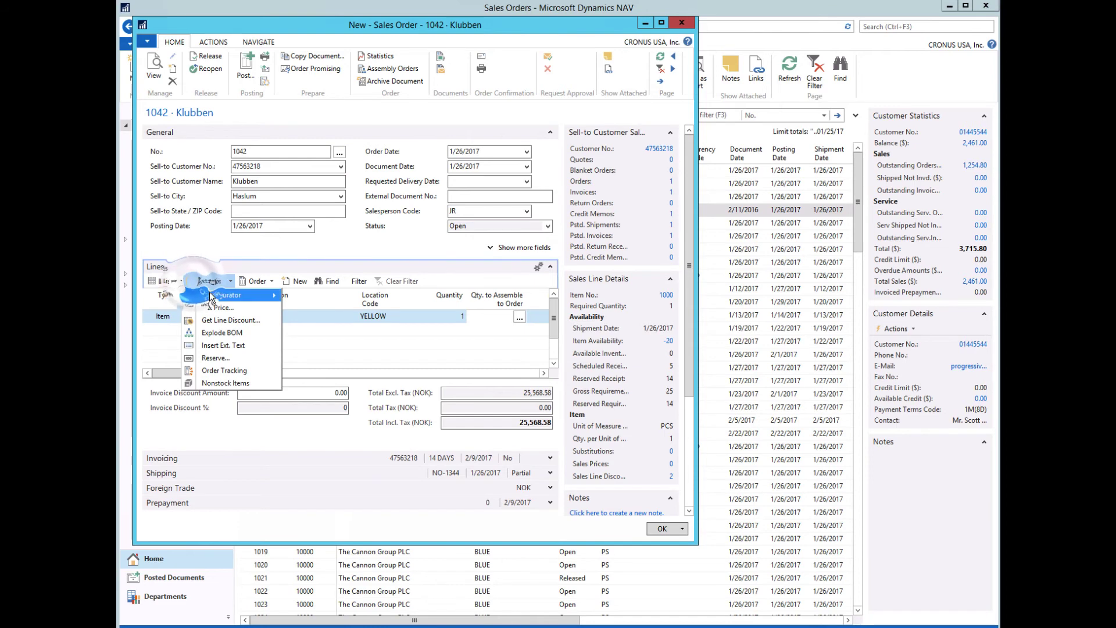
mouse_move(211, 296)
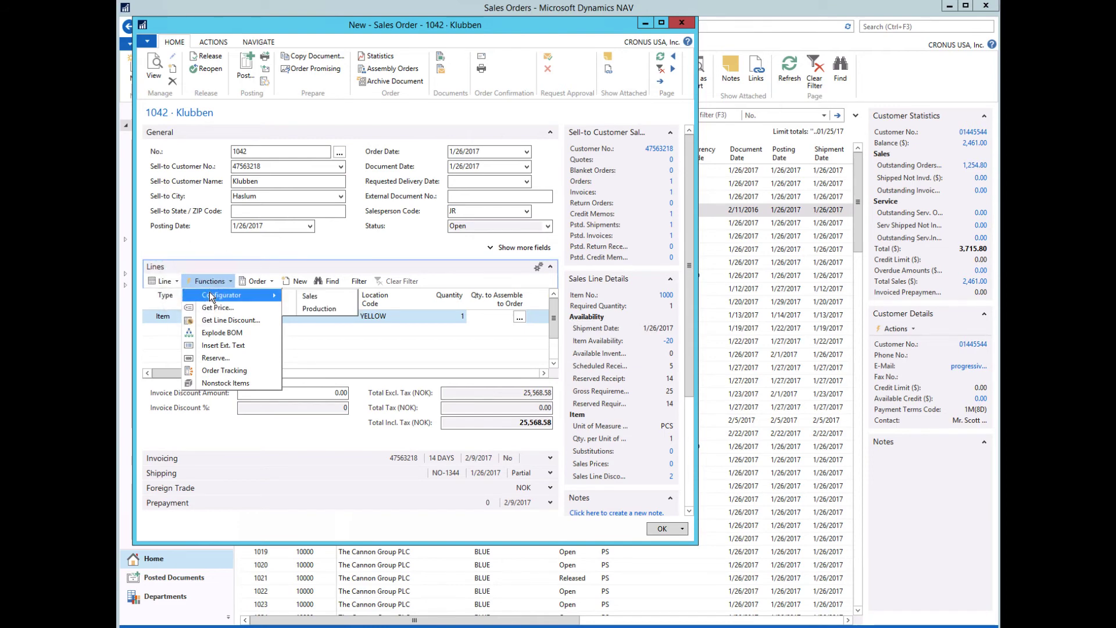
left_click(335, 310)
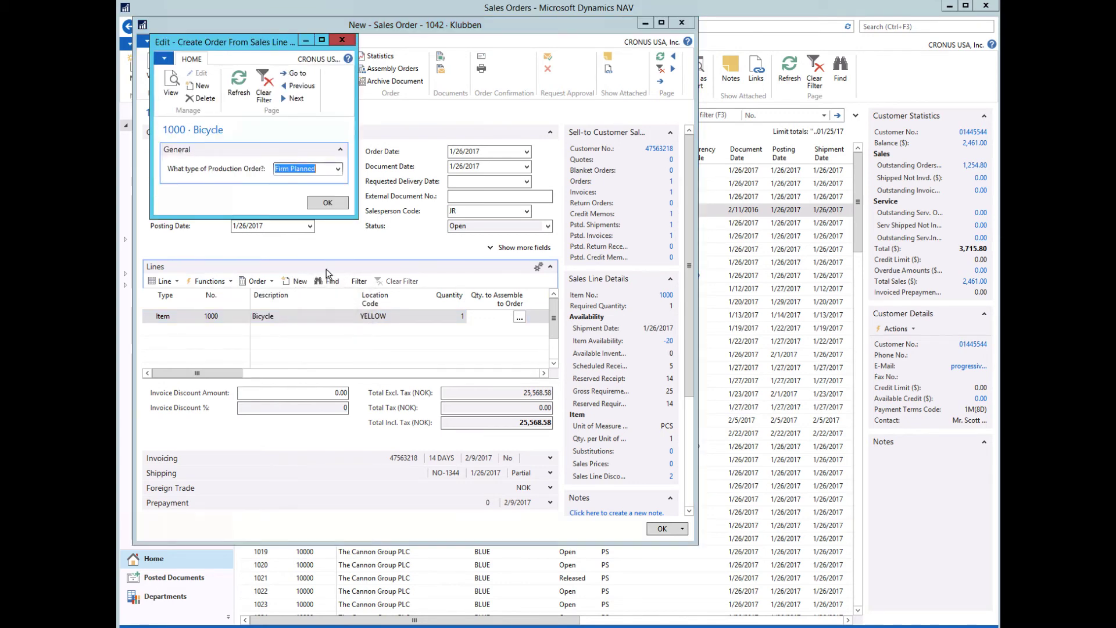
left_click(337, 169)
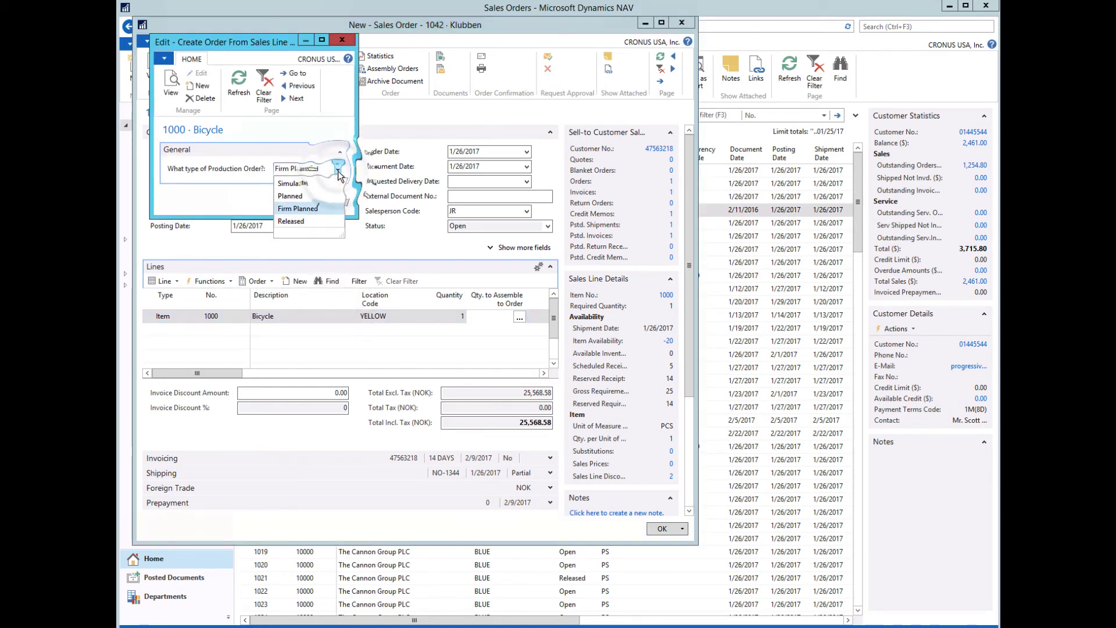
left_click(303, 209)
left_click(329, 204)
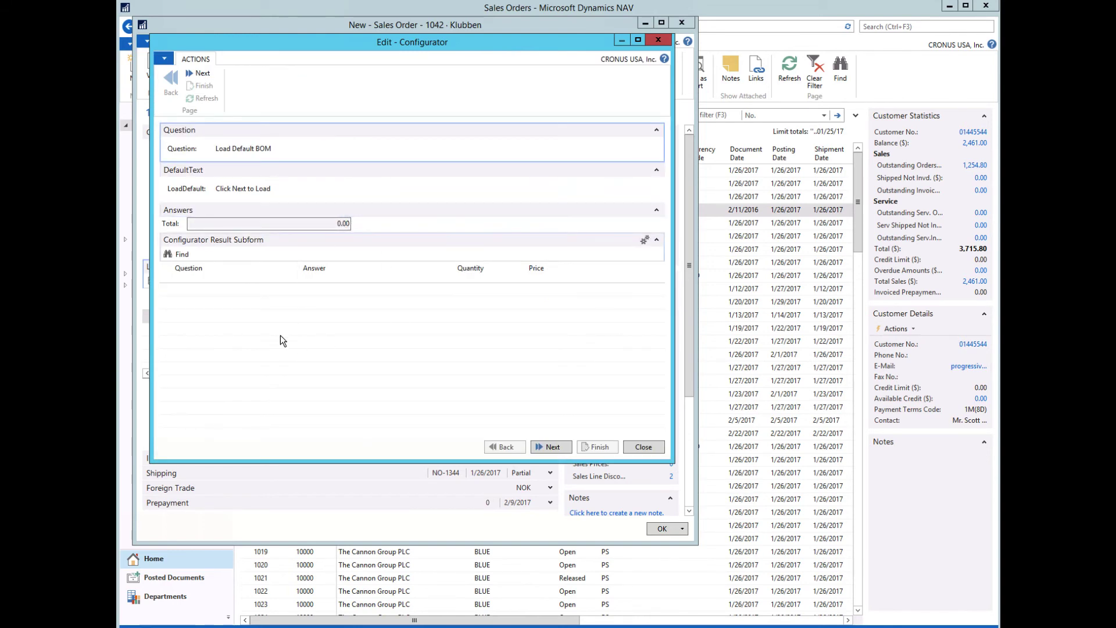
Load the default BOM, accept red, 25" wheel, saddle, mudguard, lamp, bell, handle bars, and finish
left_click(560, 448)
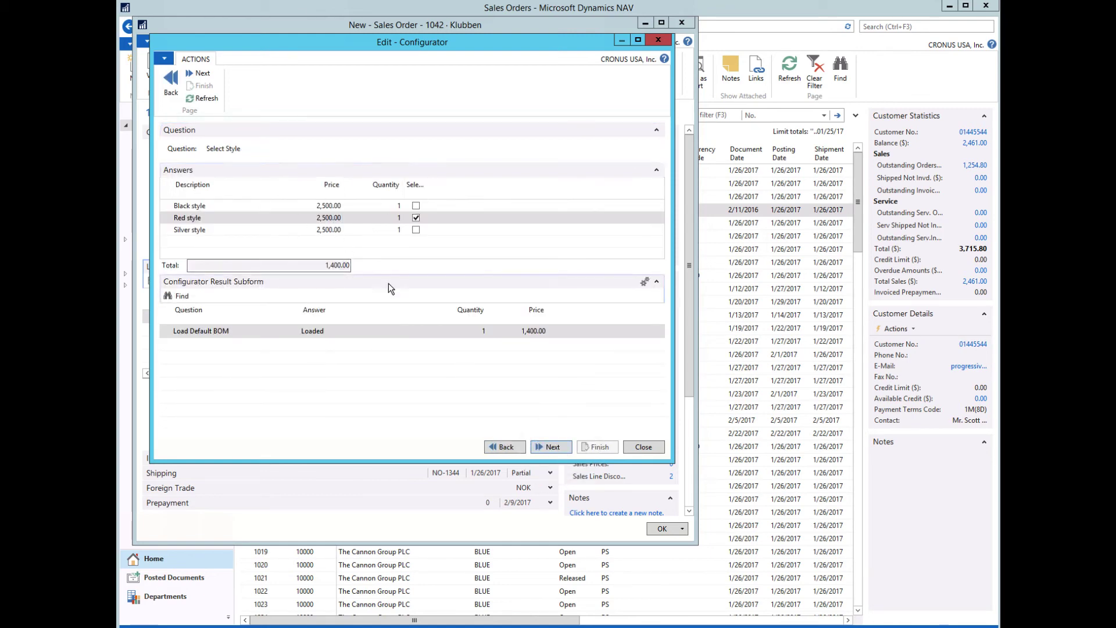
left_click(549, 445)
left_click(548, 450)
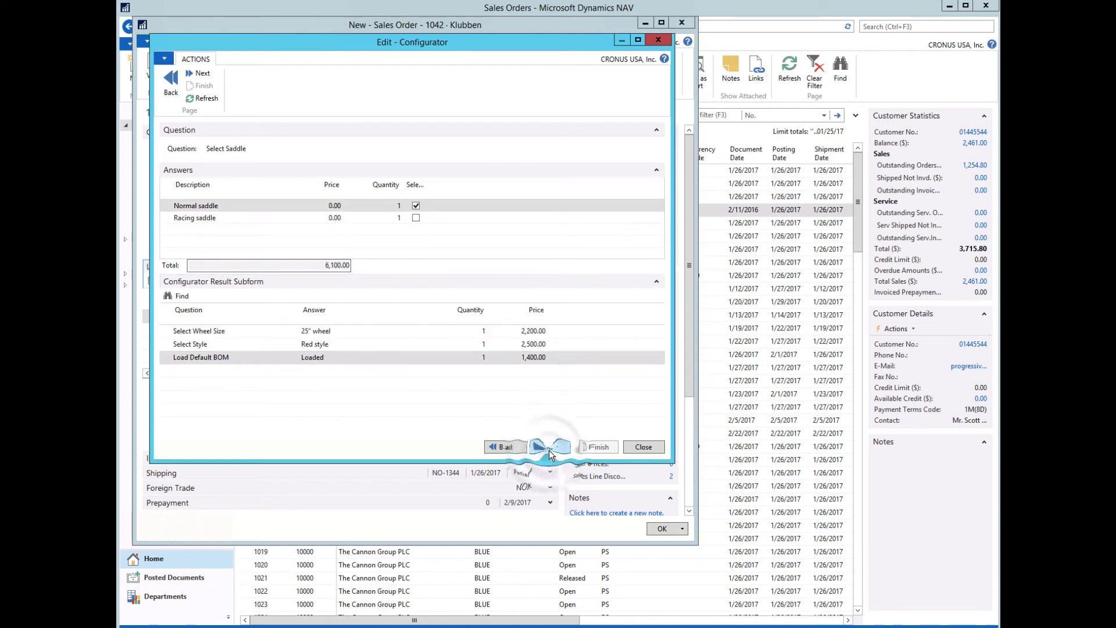
left_click(549, 450)
left_click(548, 450)
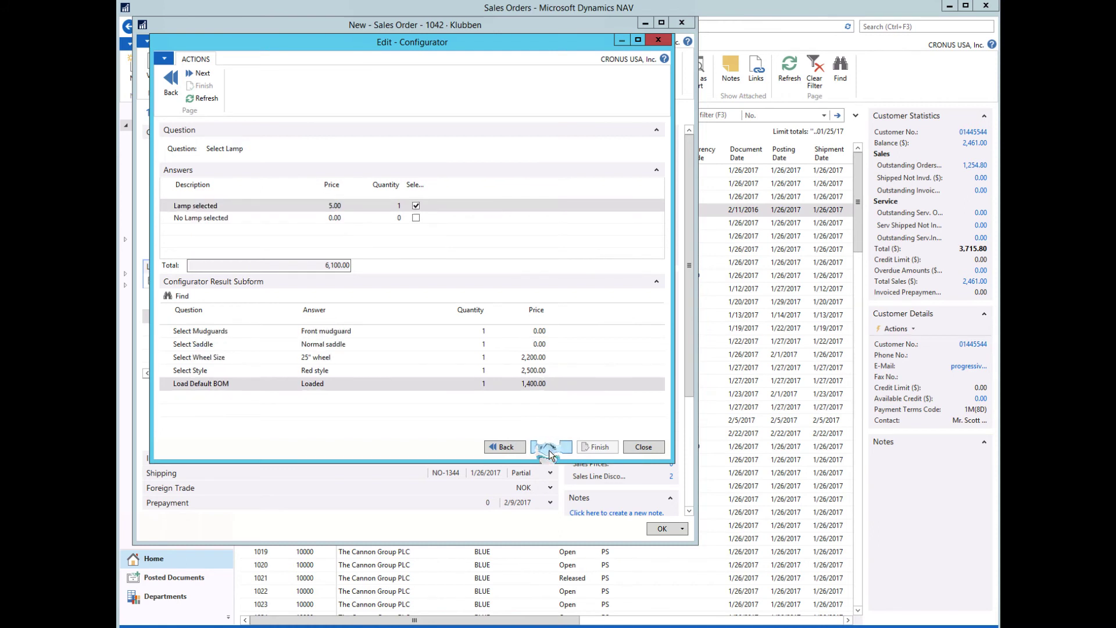
left_click(548, 450)
left_click(548, 450)
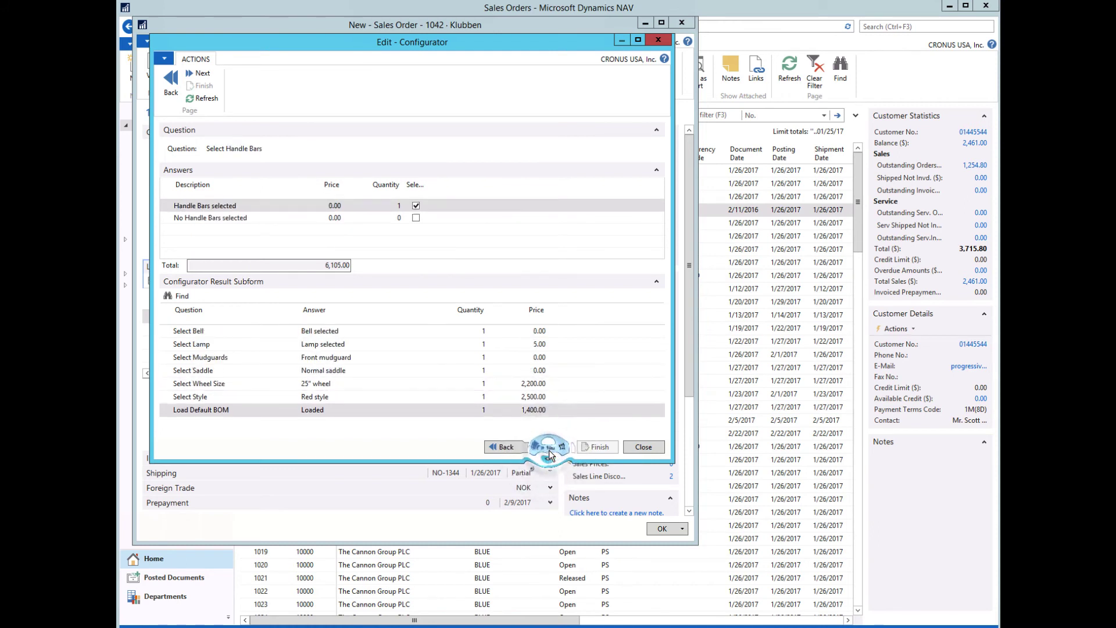
left_click(549, 450)
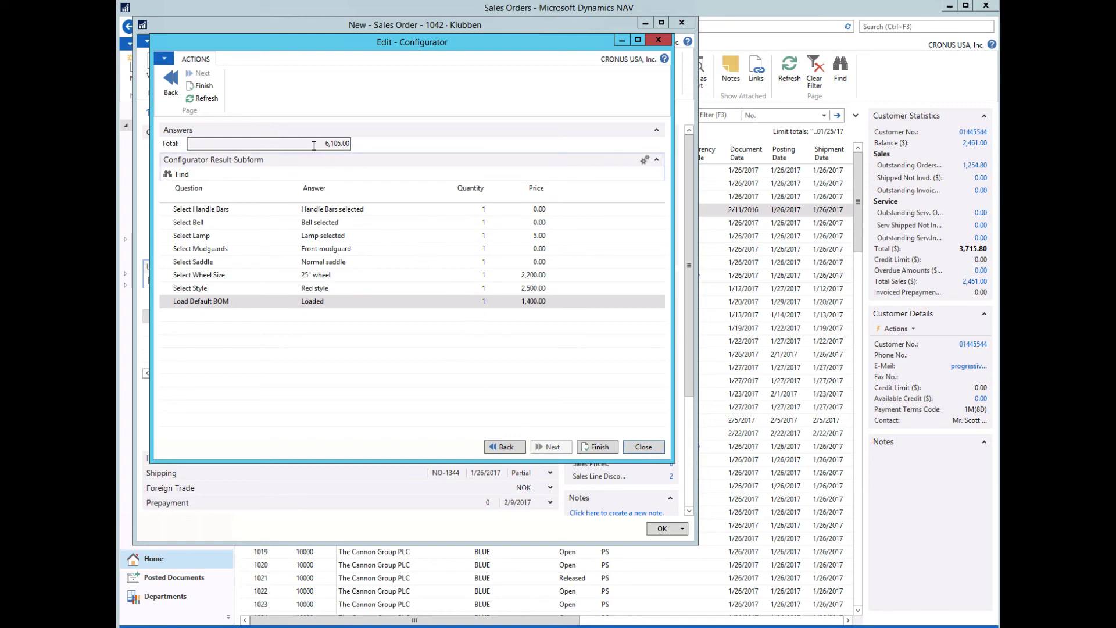
left_click(595, 447)
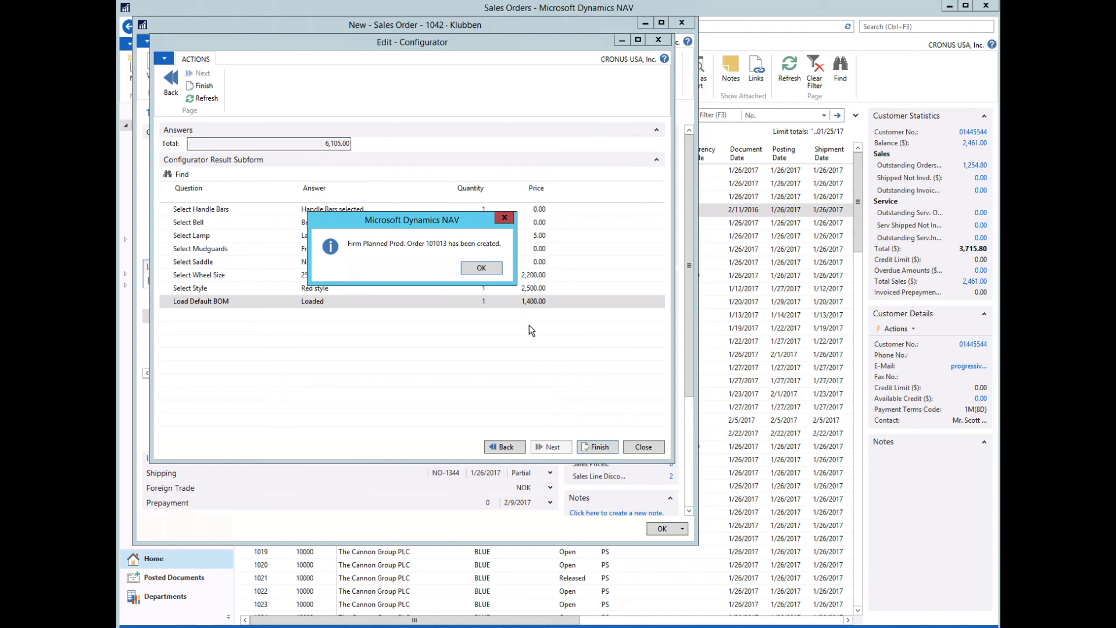
Close sales order 1042 and select order 101013 in the Firm Planned Prod. Orders list
left_click(483, 267)
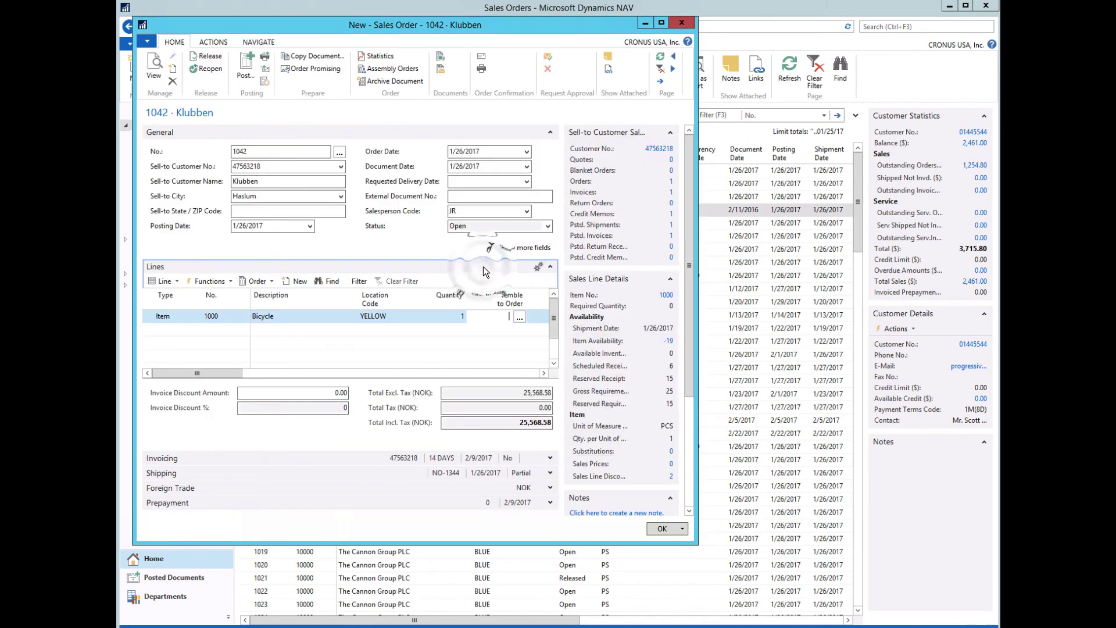
left_click(658, 530)
left_click(890, 25)
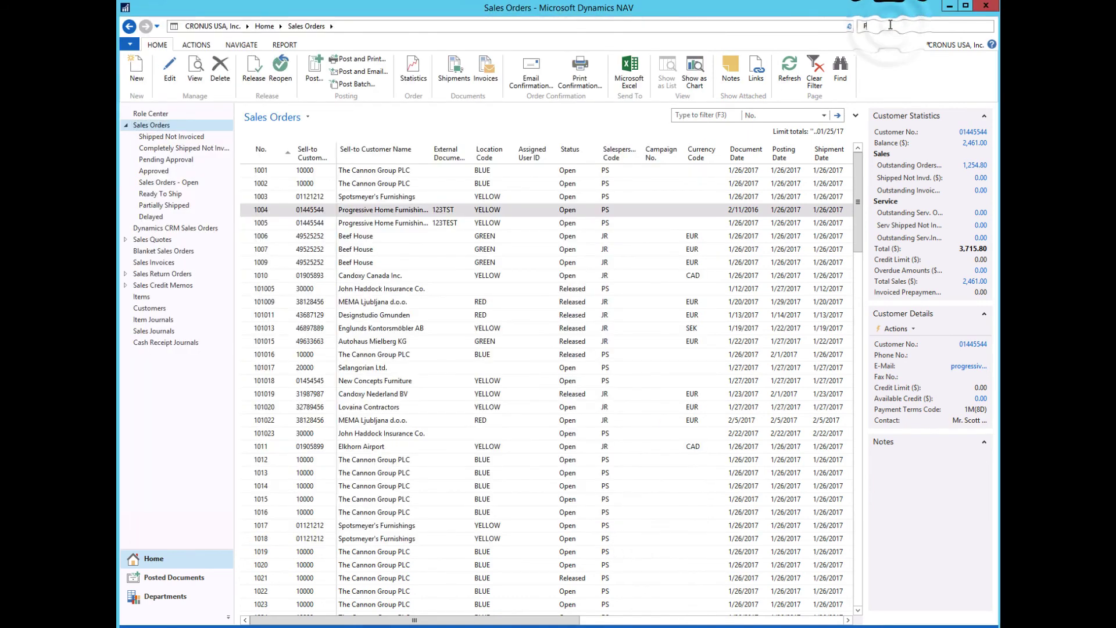
type("Firm")
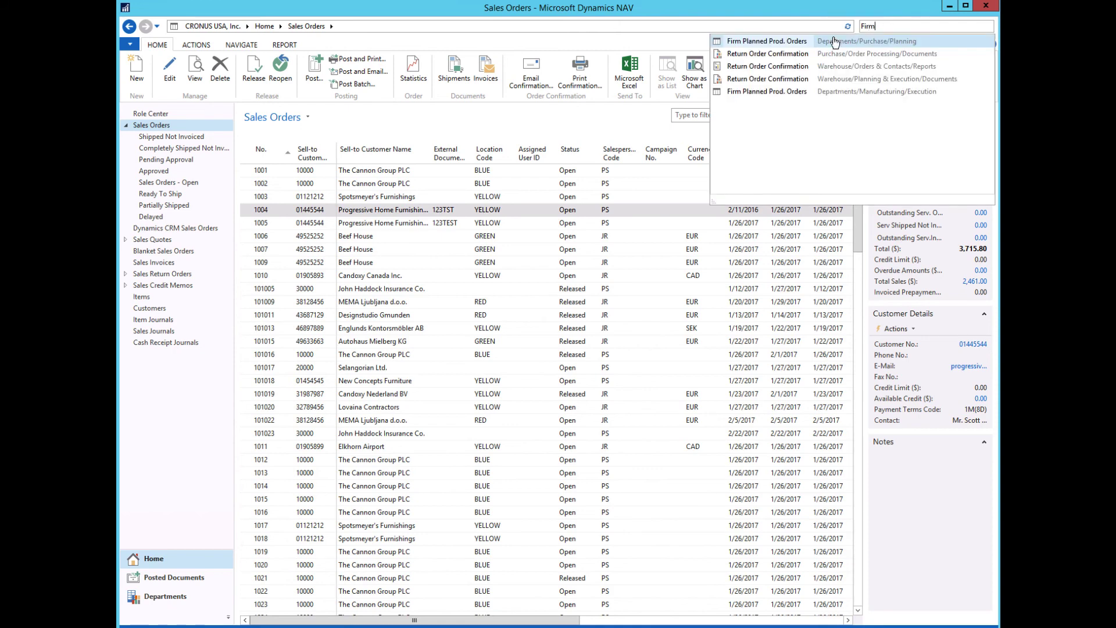
left_click(767, 42)
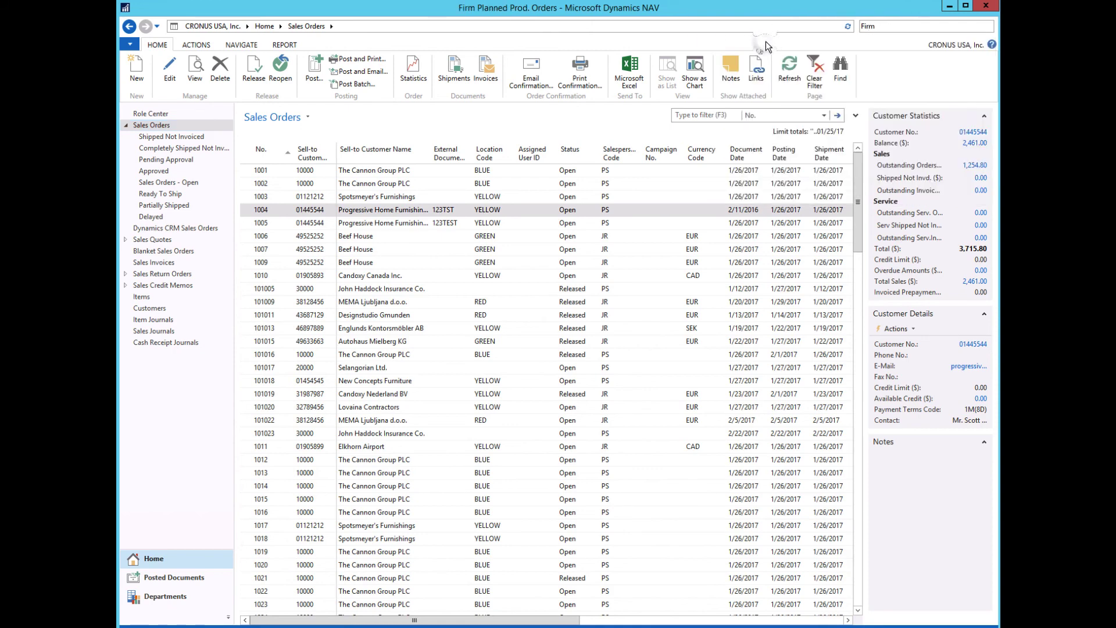
left_click(250, 329)
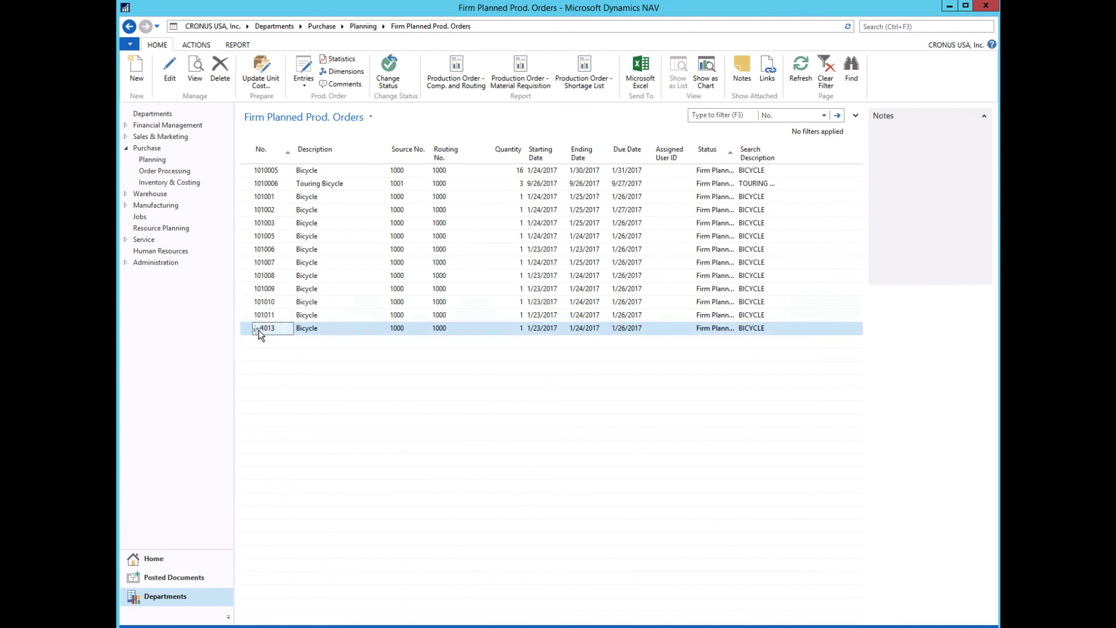
Open the card for firm planned production order 101013, showing its one Bicycle line dated 1/23–1/24/2017
double_click(258, 330)
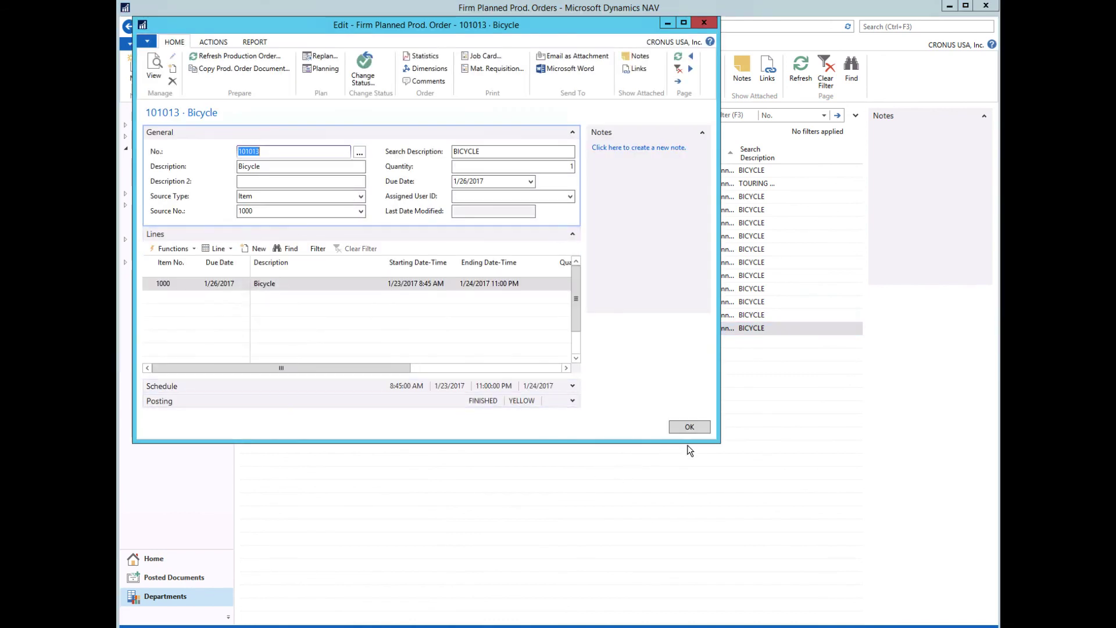